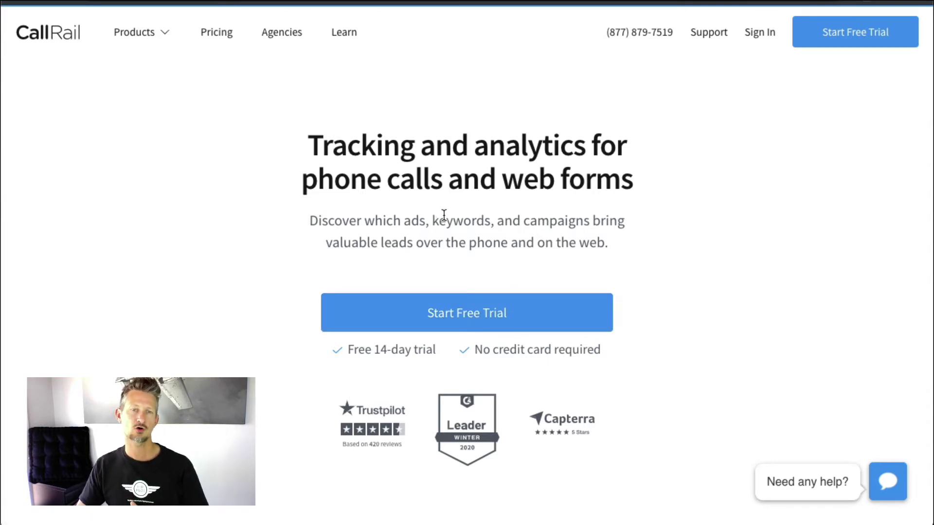
# Step: Review the plans on CallRail's pricing page
pyautogui.click(222, 35)
pyautogui.scroll(-3, 272, 214)
pyautogui.scroll(-4, 277, 221)
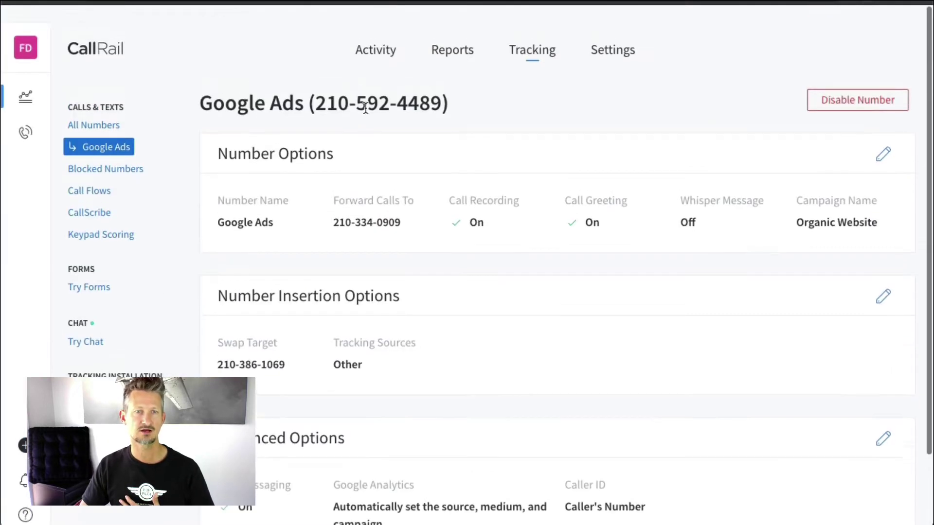
# Step: Create a new API V3 key in the security section of the CallRail account profile
pyautogui.scroll(-1, 366, 108)
pyautogui.click(43, 36)
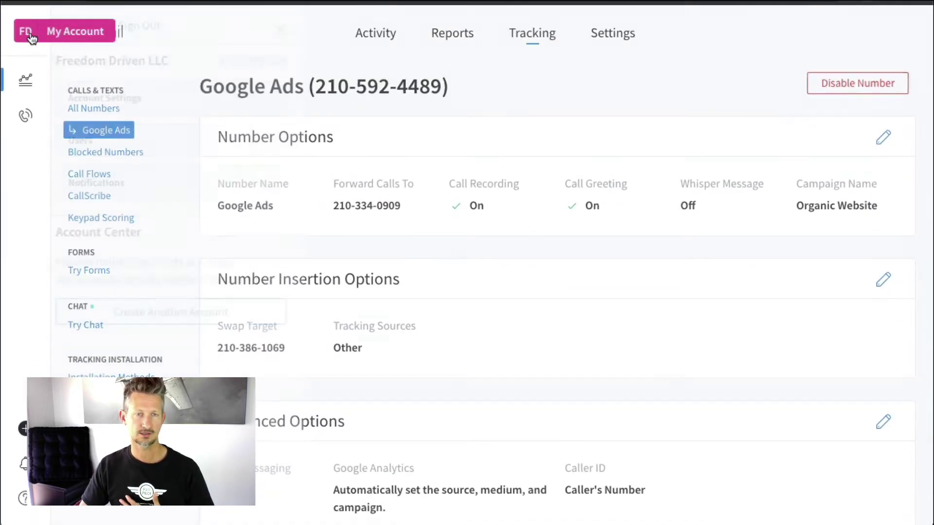
pyautogui.click(88, 34)
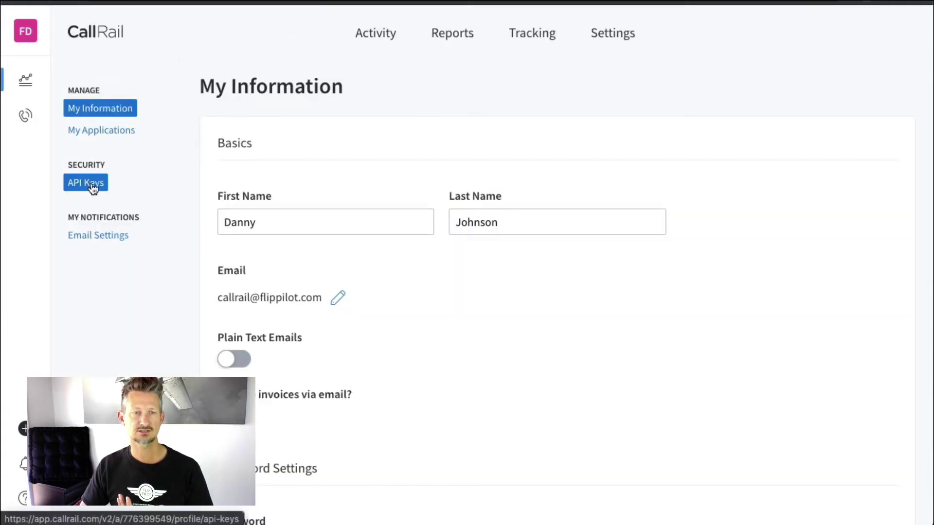
pyautogui.click(104, 184)
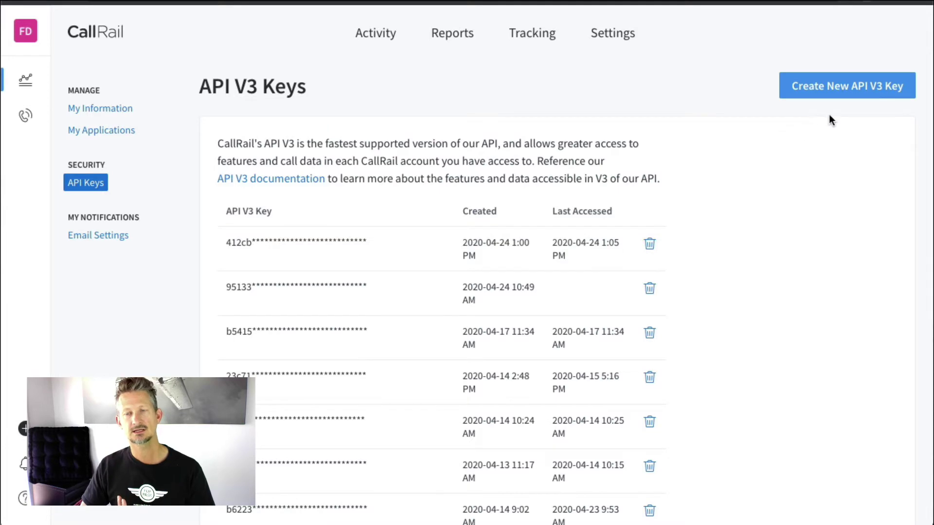
pyautogui.click(819, 86)
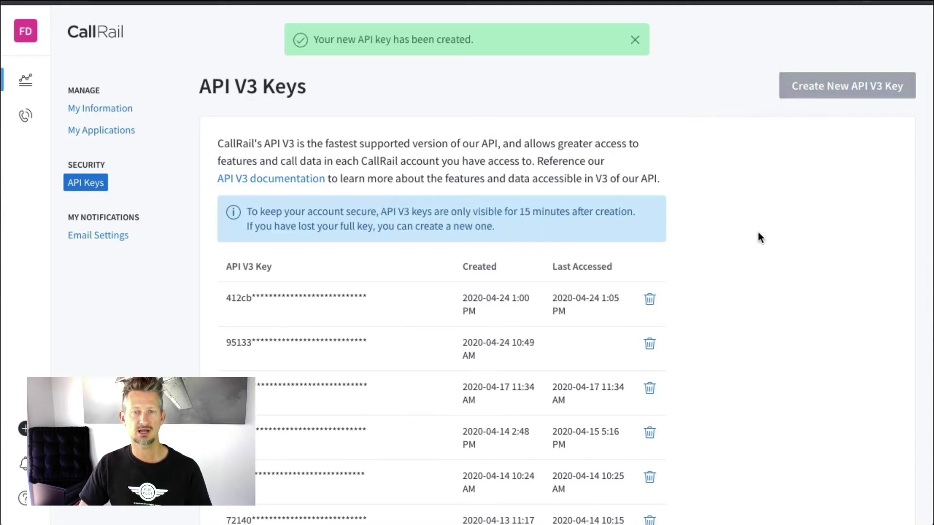
# Step: Copy the newly created API V3 key from the end of the key list
pyautogui.scroll(-20, 760, 238)
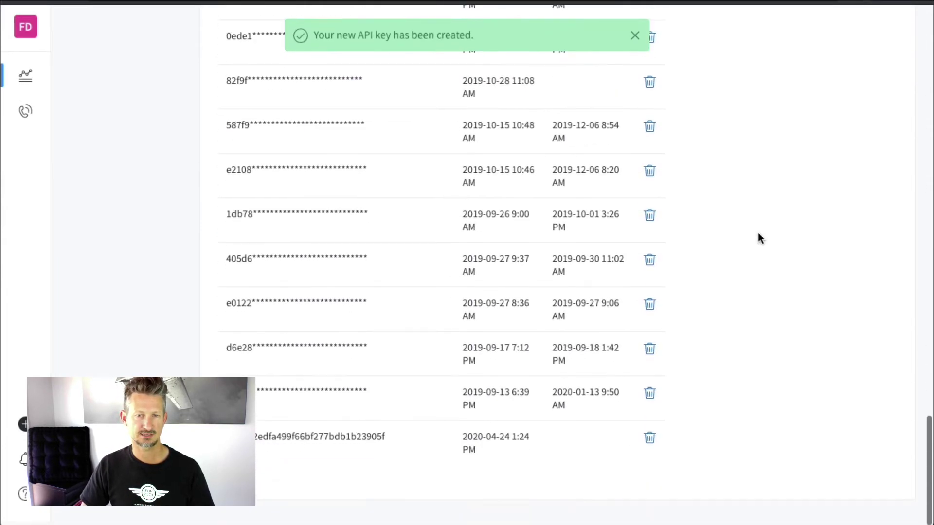
pyautogui.moveTo(229, 441); pyautogui.dragTo(405, 441)
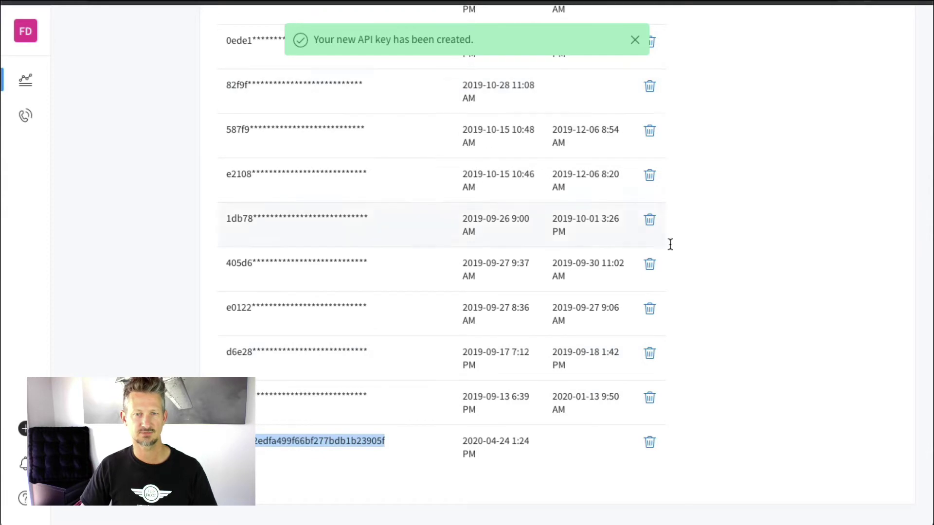
pyautogui.scroll(20, 481, 389)
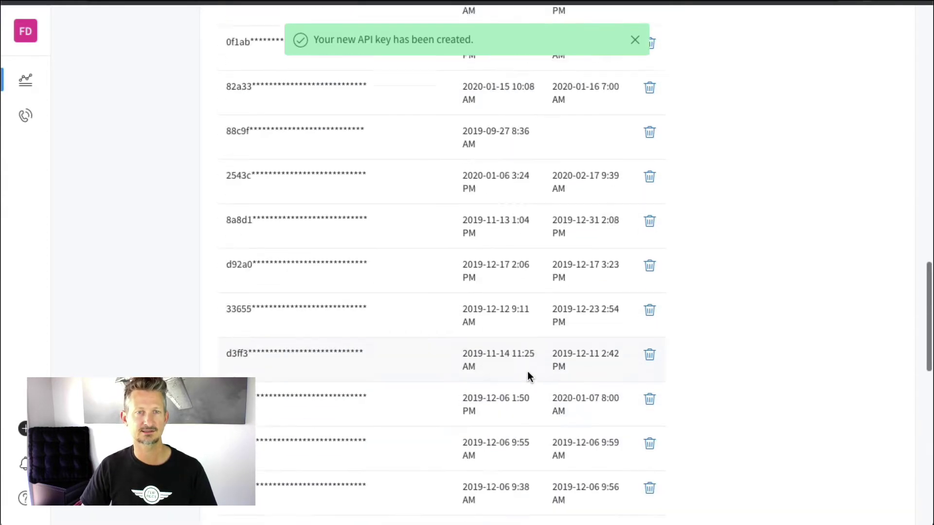
pyautogui.scroll(-15, 459, 337)
pyautogui.scroll(-15, 466, 340)
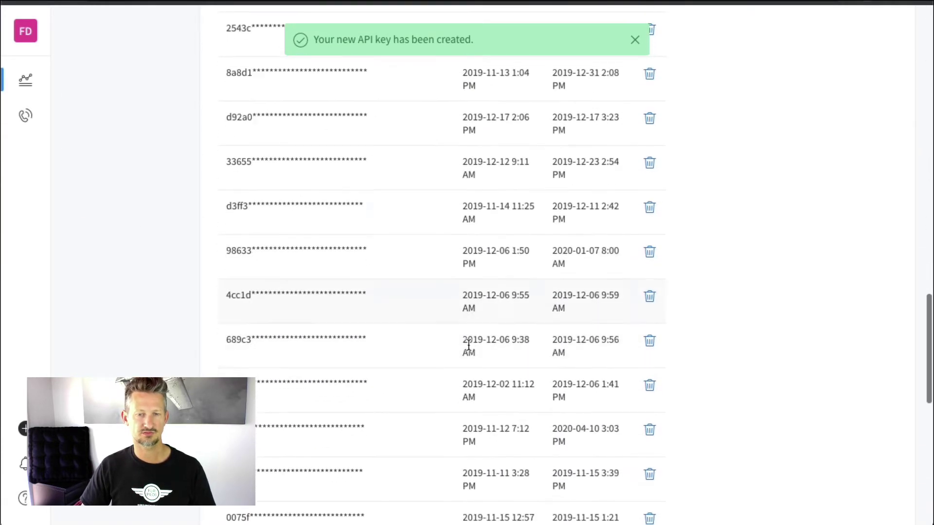
pyautogui.scroll(-6, 308, 411)
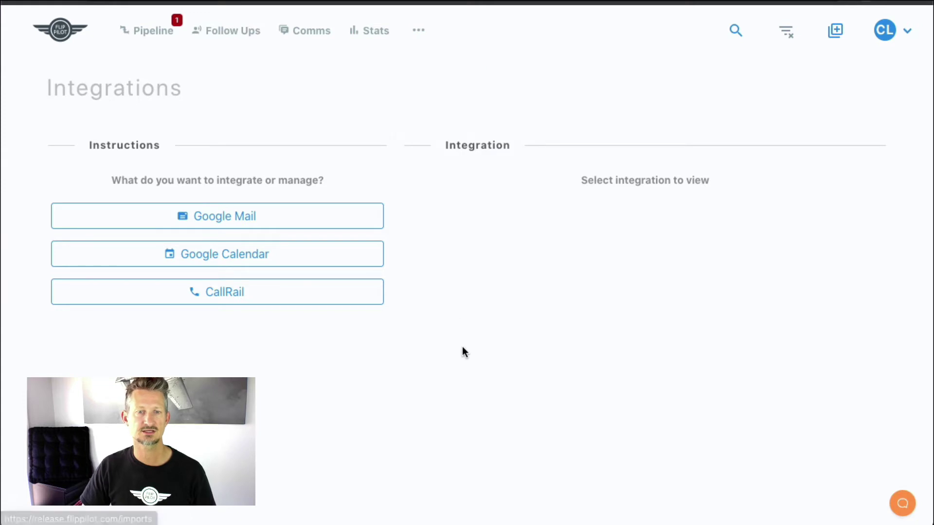
# Step: Switch to FlipPilot's integrations, open the CallRail integration, paste the API key and connect to CallRail
pyautogui.click(243, 302)
pyautogui.click(519, 196)
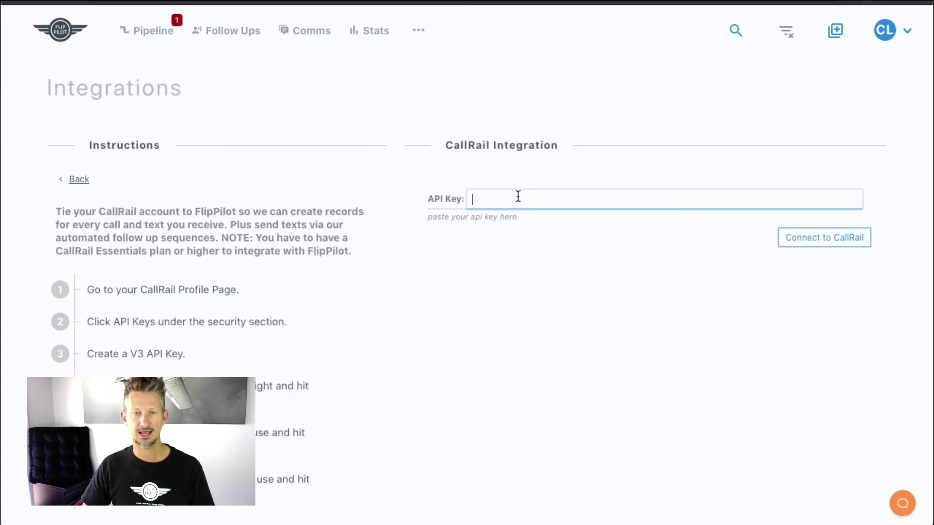
pyautogui.hotkey('ctrl', 'v')
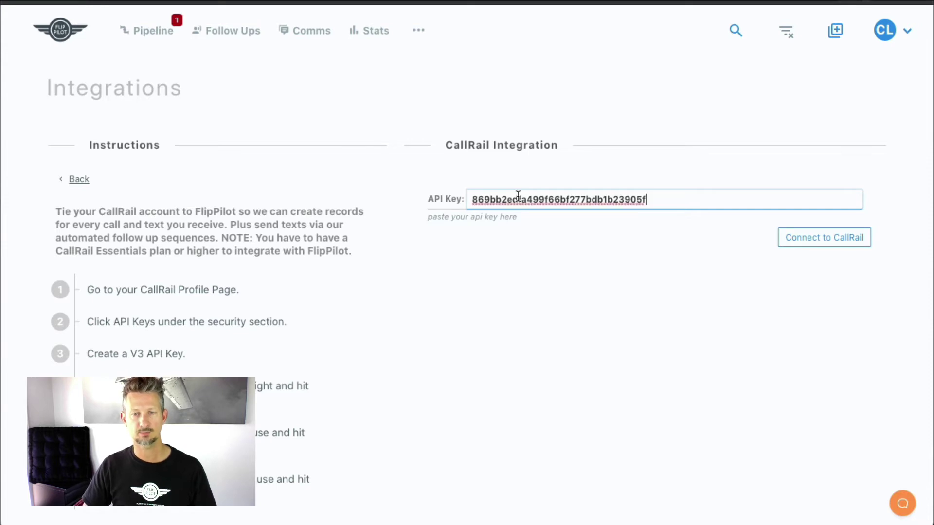
pyautogui.click(592, 253)
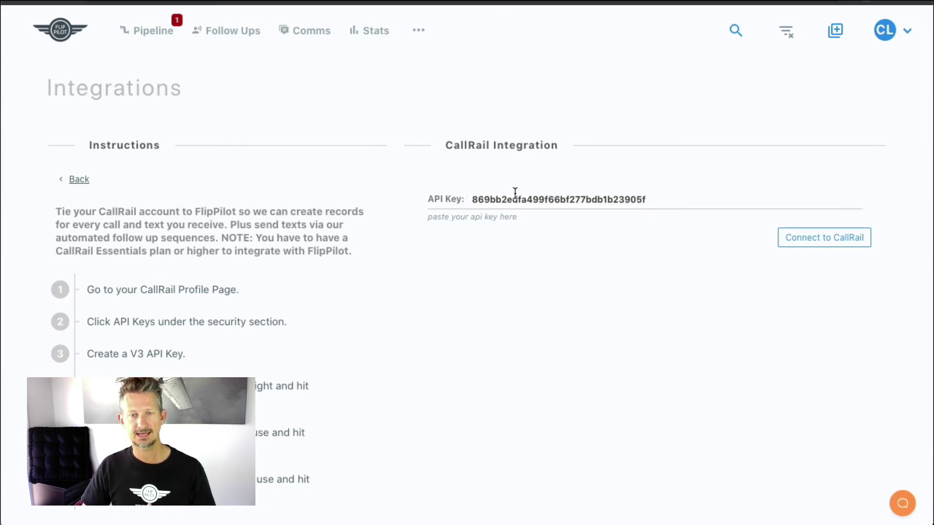
pyautogui.click(803, 239)
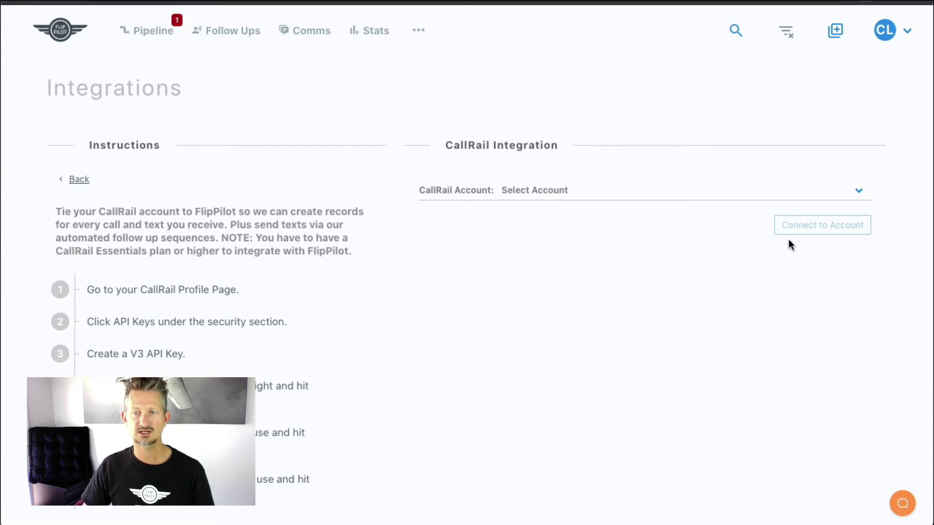
# Step: Connect the integration to the CallRail account Freedom Driven LLC and the company Freedom Driven LLC
pyautogui.click(835, 197)
pyautogui.click(741, 205)
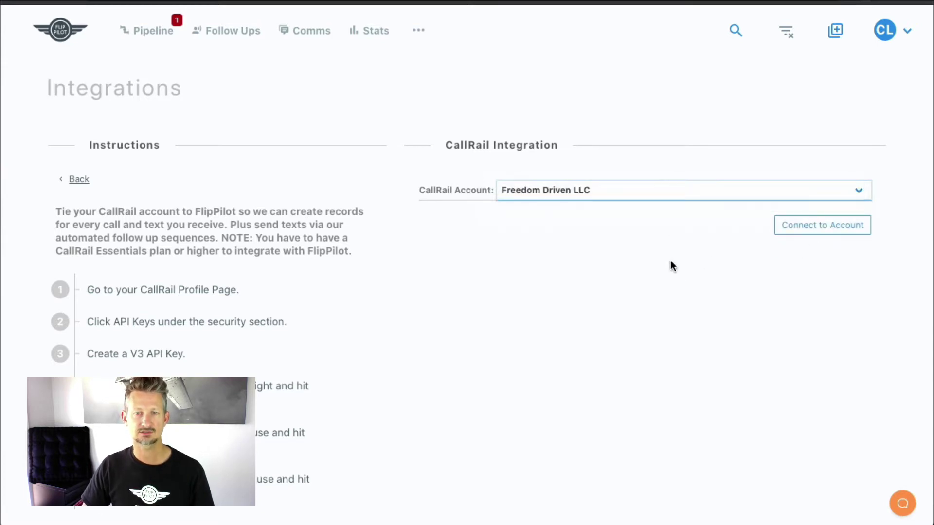
pyautogui.click(804, 228)
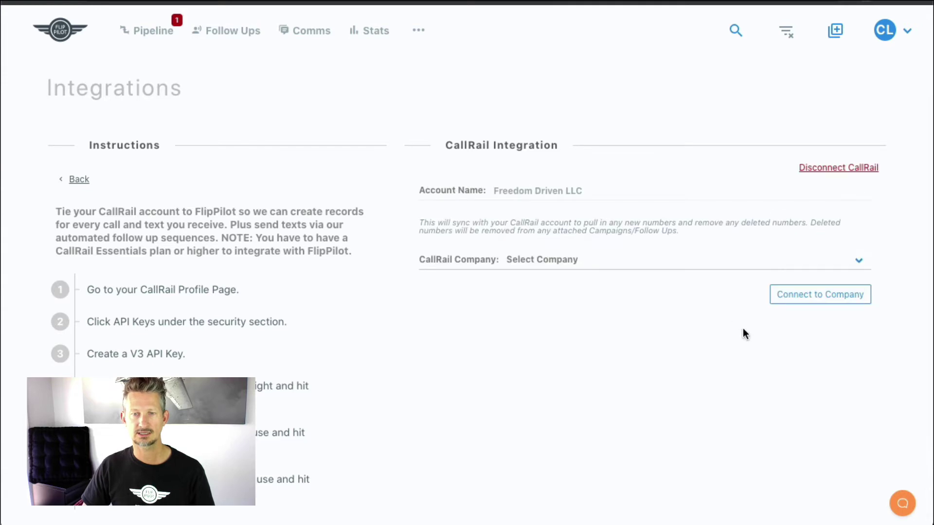
pyautogui.click(674, 262)
pyautogui.click(675, 276)
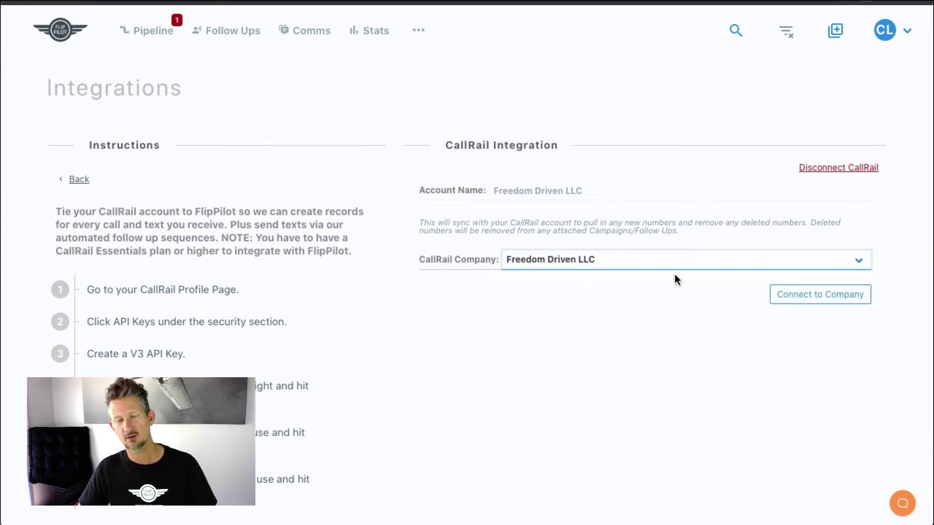
pyautogui.click(810, 296)
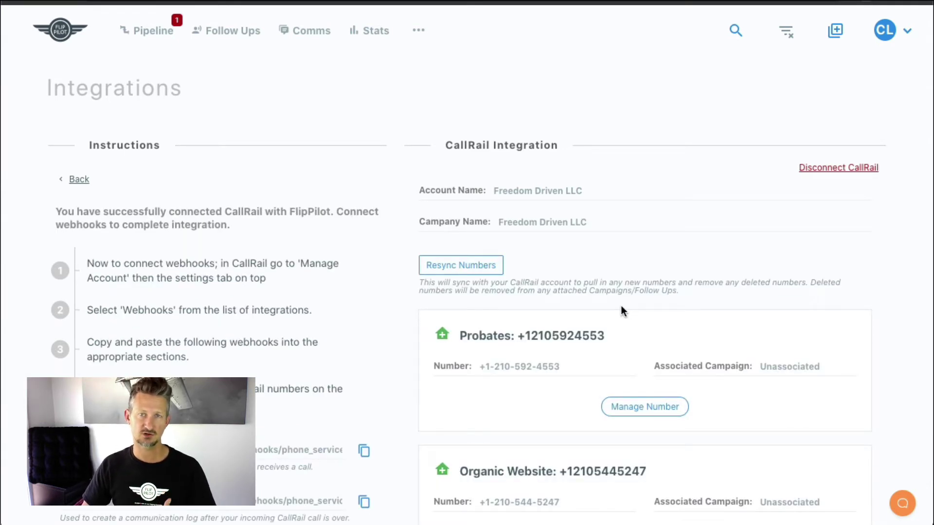
# Step: Copy the Pre-Call webhook URL from the CallRail integration instructions
pyautogui.scroll(-7, 611, 333)
pyautogui.scroll(4, 622, 333)
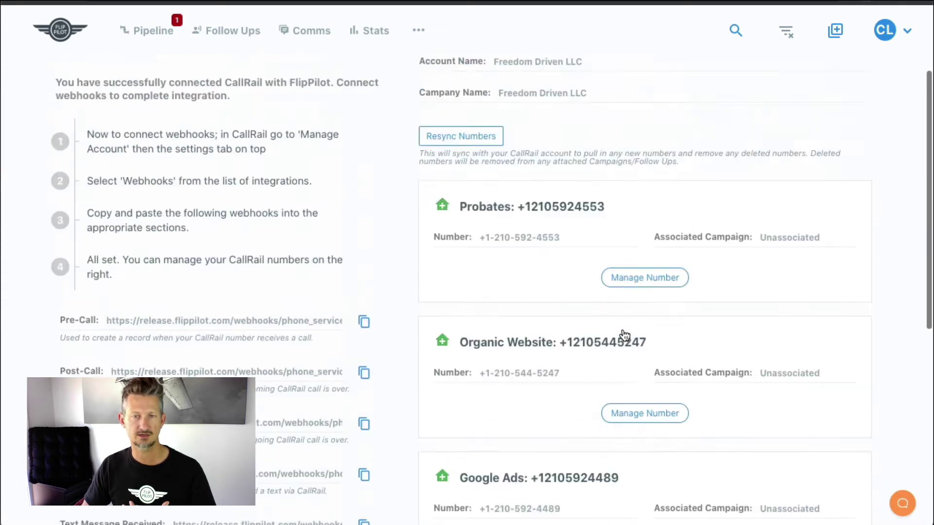
pyautogui.scroll(3, 624, 336)
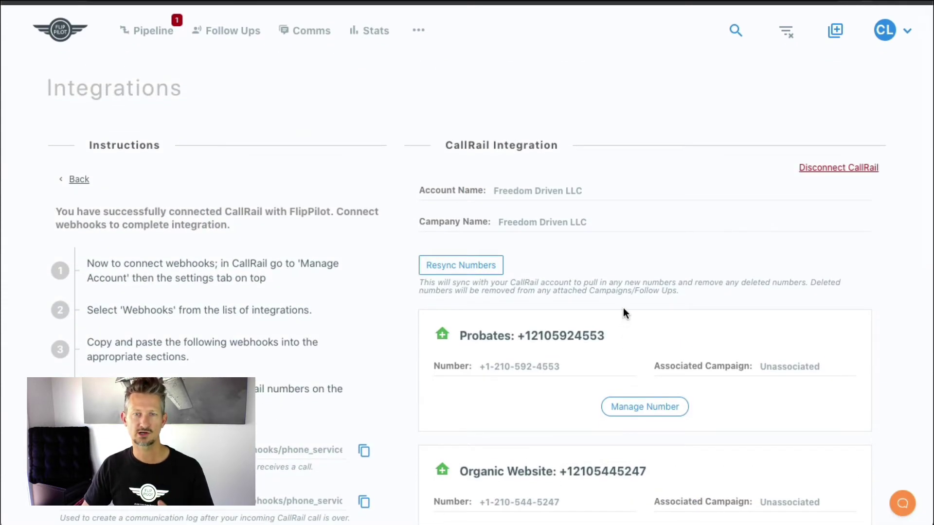
pyautogui.scroll(-4, 387, 336)
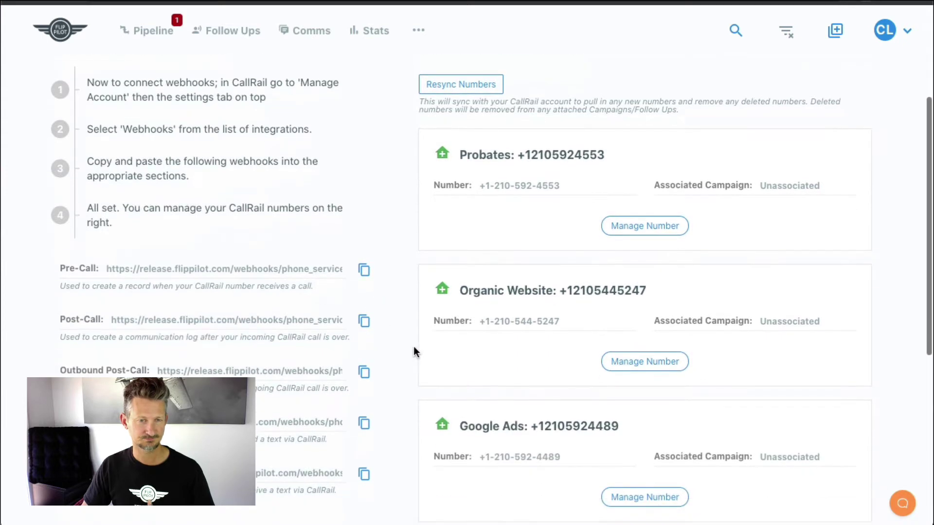
pyautogui.scroll(-1, 189, 278)
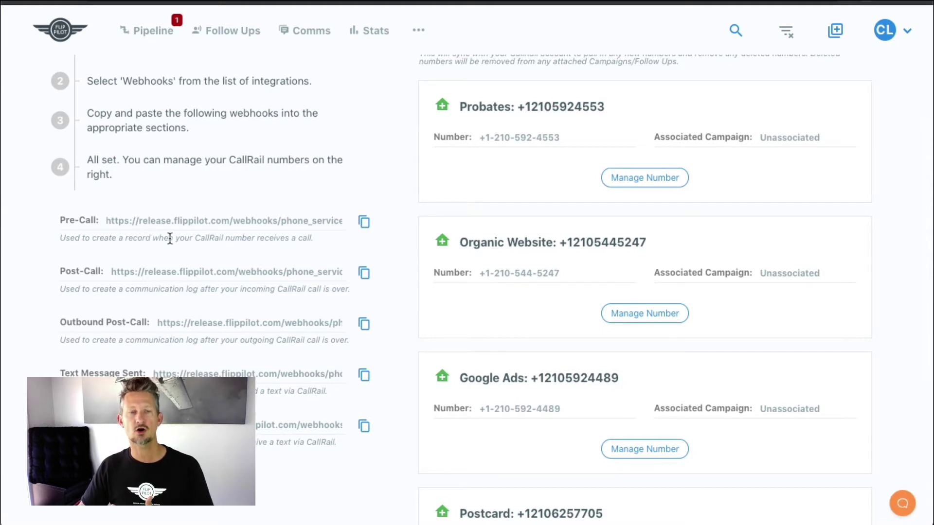
pyautogui.click(362, 222)
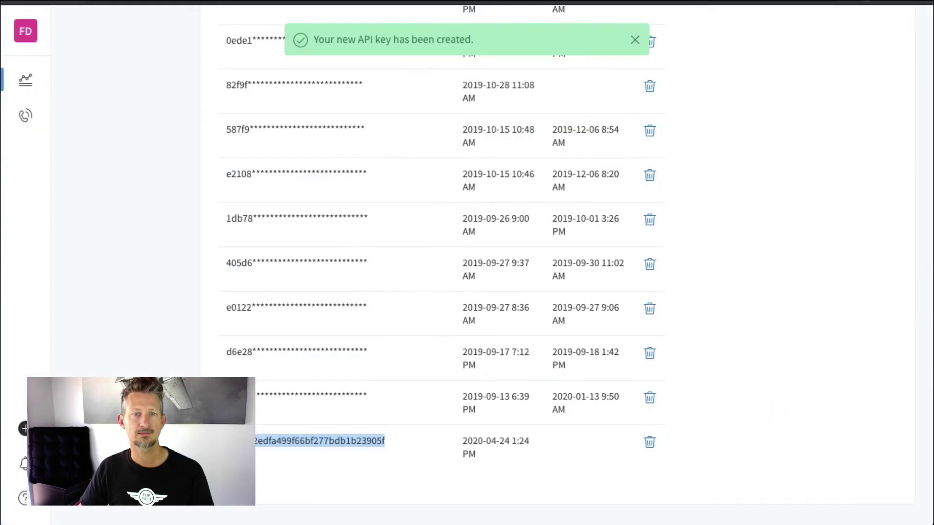
# Step: Switch to CallRail and open the Webhooks integration from its integration settings
pyautogui.scroll(10, 192, 114)
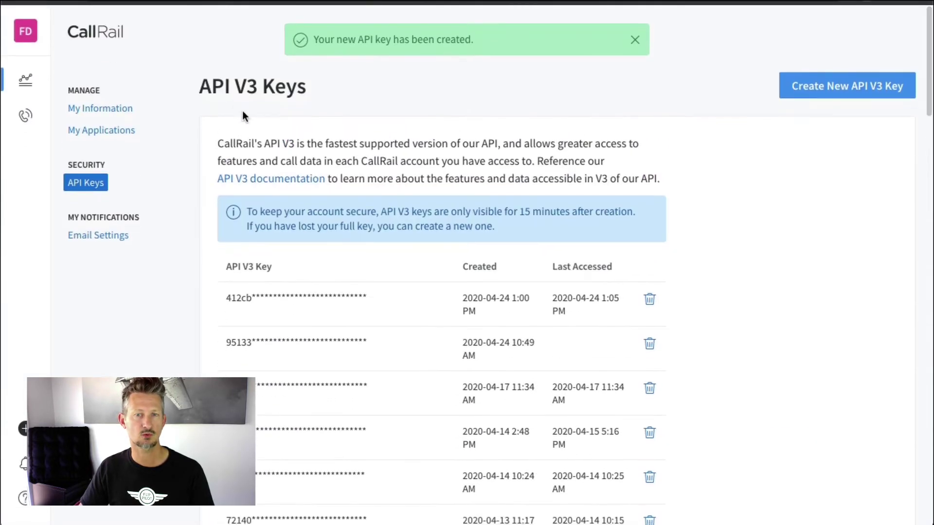
pyautogui.click(630, 46)
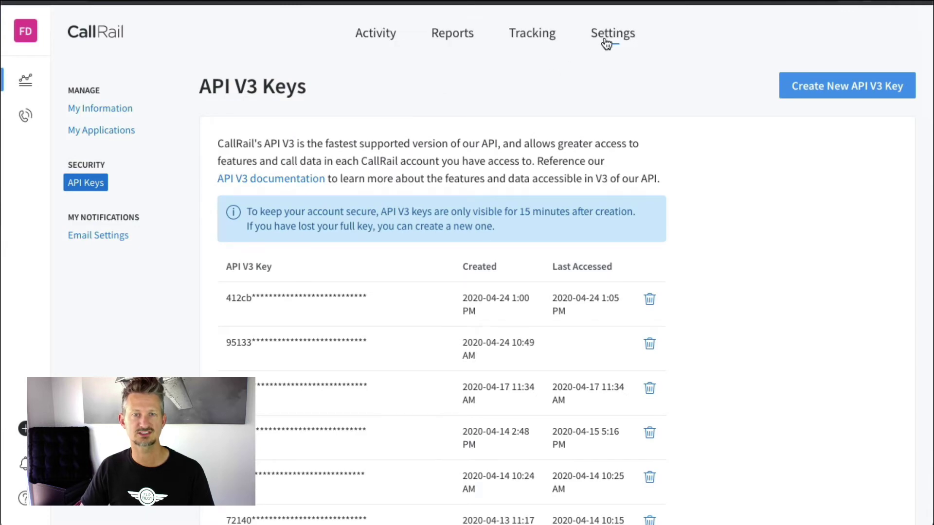
pyautogui.click(602, 36)
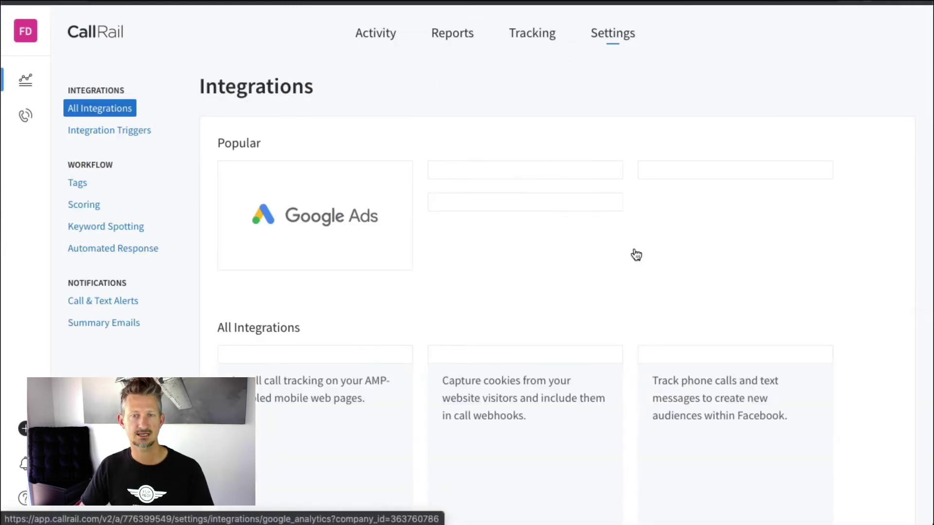
pyautogui.scroll(-10, 661, 286)
pyautogui.scroll(-20, 661, 290)
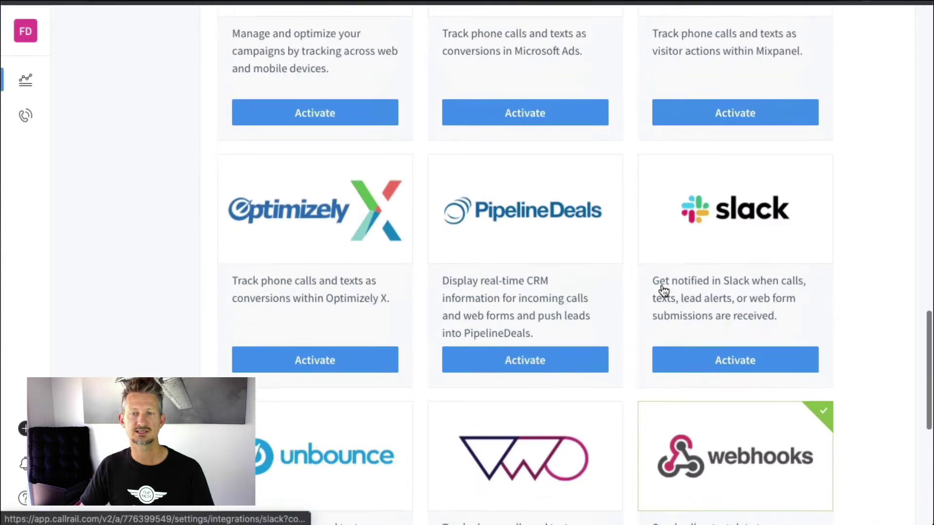
pyautogui.scroll(3, 739, 112)
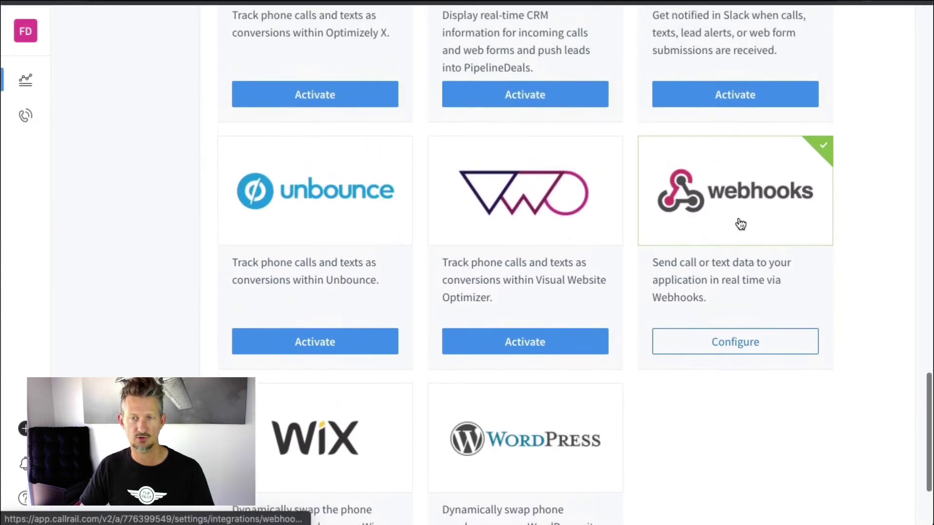
pyautogui.click(746, 211)
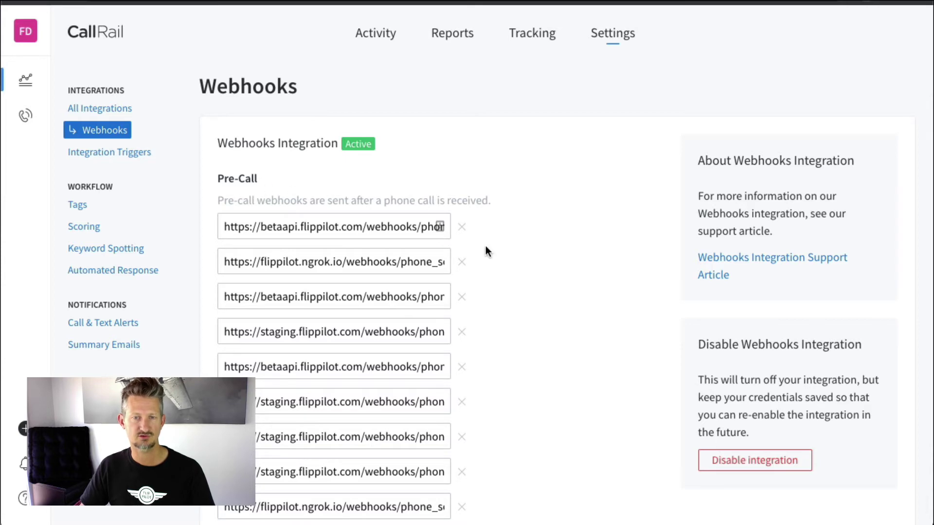
# Step: Paste the copied FlipPilot webhook URL into the empty Pre-Call URL field
pyautogui.scroll(-13, 486, 247)
pyautogui.click(291, 172)
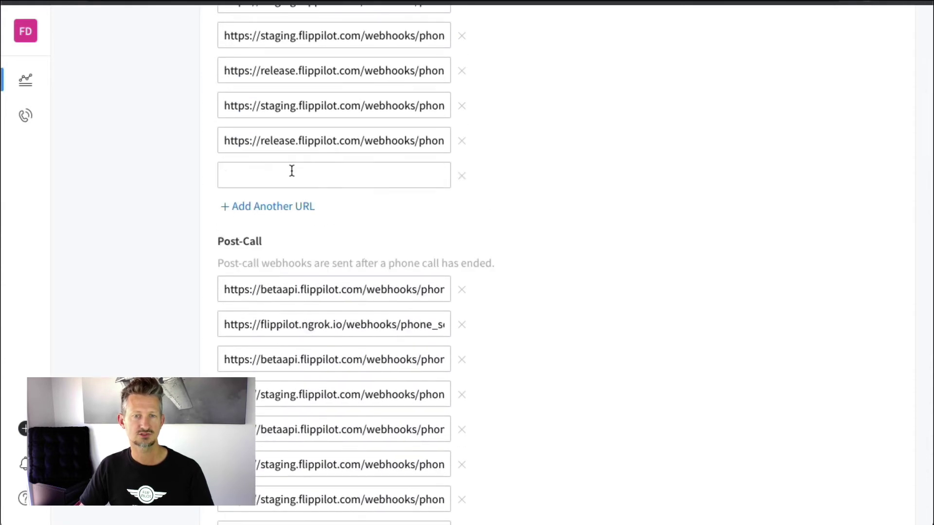
pyautogui.click(294, 178)
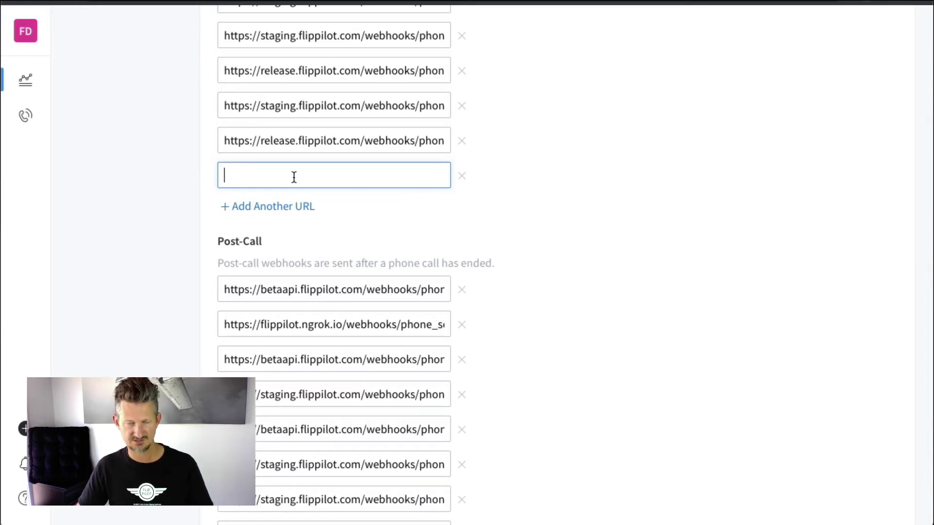
pyautogui.hotkey('ctrl', 'v')
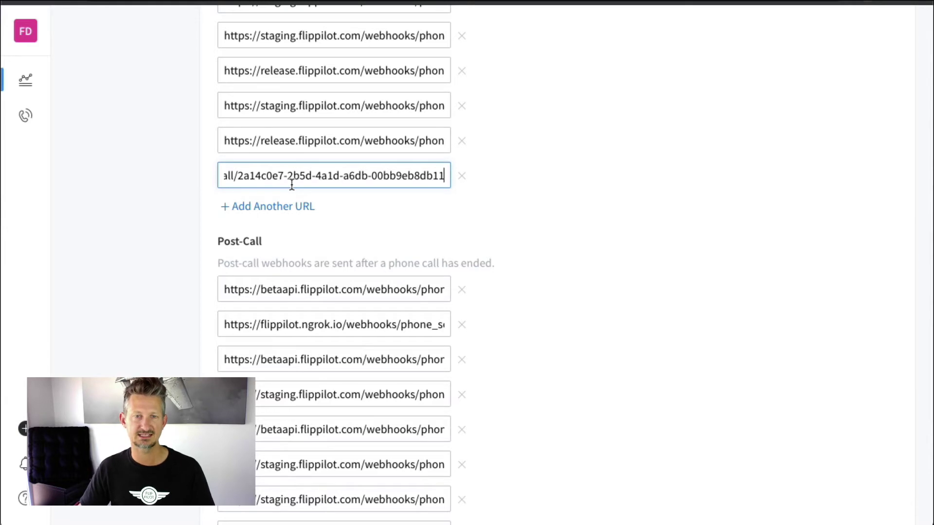
pyautogui.click(386, 200)
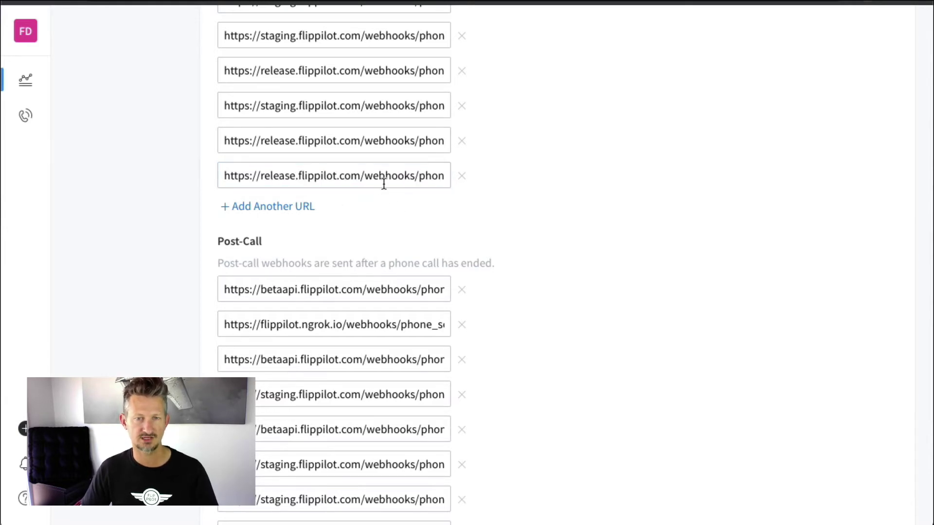
# Step: Copy the Post-Call webhook URL from FlipPilot and add it as another Post-Call URL in CallRail's Webhooks integration
pyautogui.scroll(-3, 474, 219)
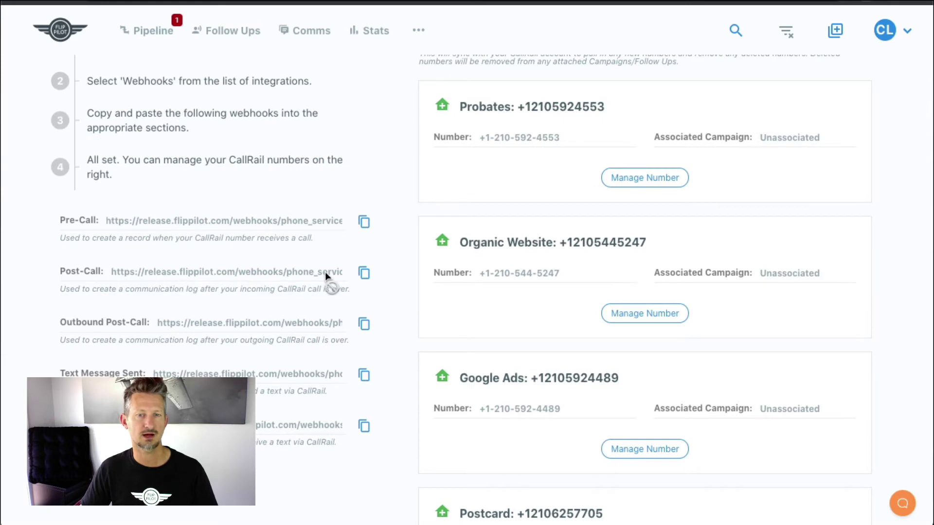
pyautogui.click(363, 273)
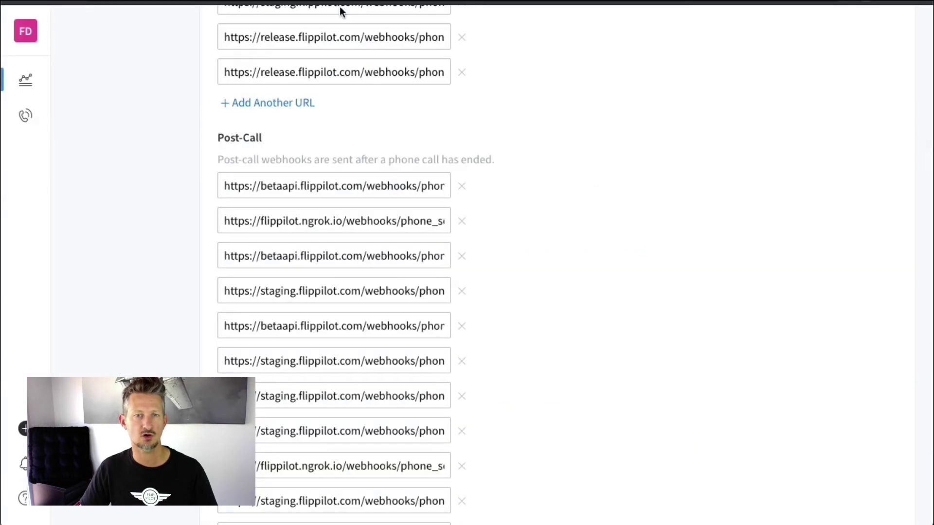
pyautogui.scroll(-10, 516, 219)
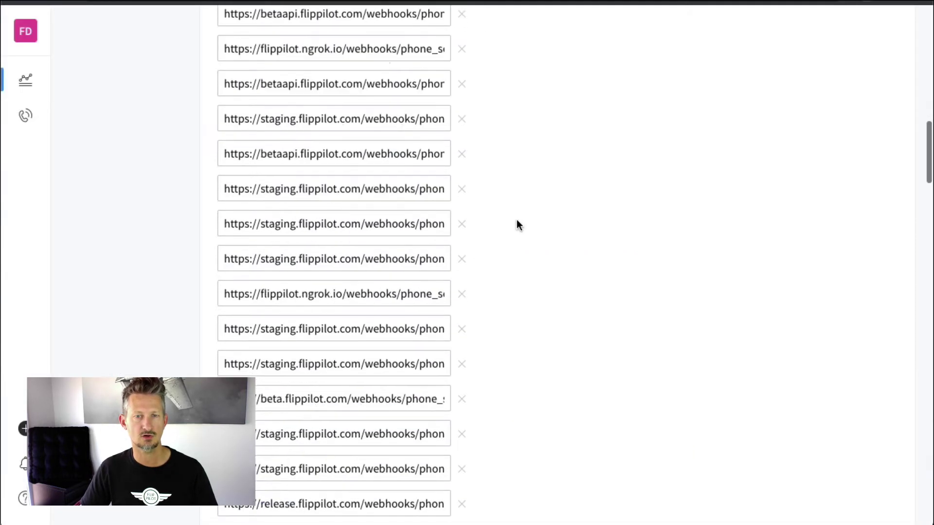
pyautogui.click(292, 223)
pyautogui.click(294, 231)
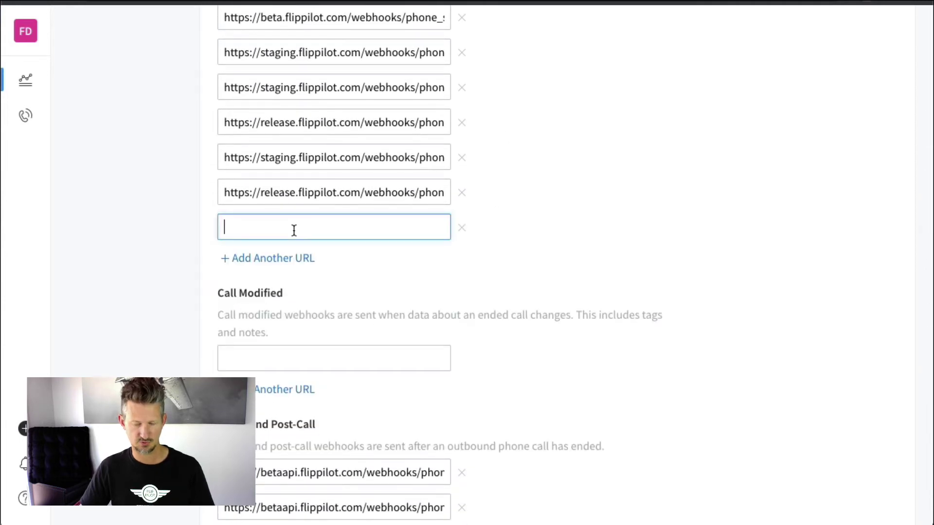
pyautogui.hotkey('ctrl', 'v')
pyautogui.click(480, 244)
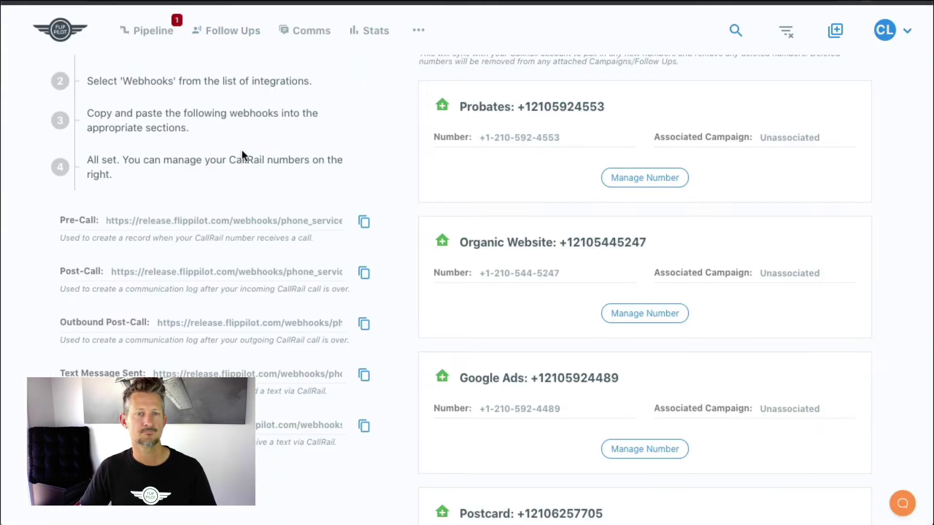
# Step: Copy FlipPilot's Outbound Post-Call webhook URL and add it as another URL in CallRail's Outbound Post-Call section
pyautogui.click(364, 324)
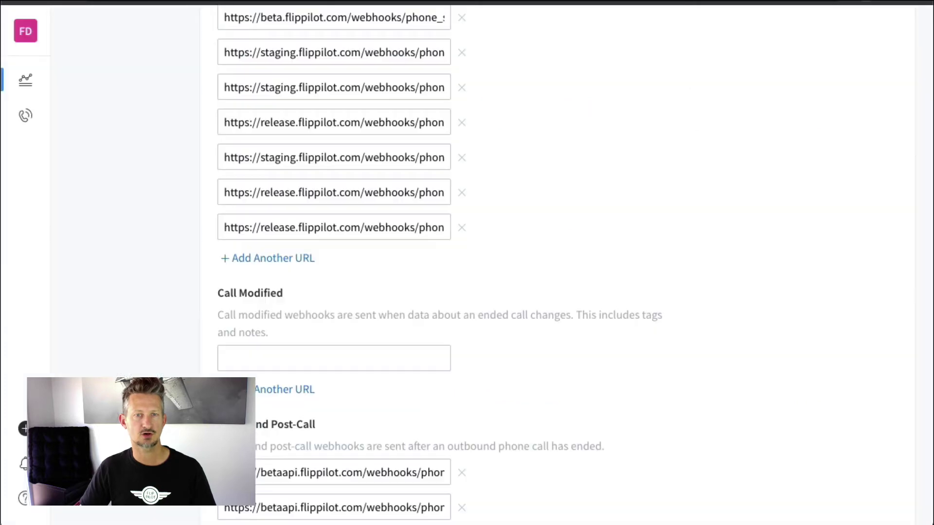
pyautogui.scroll(-5, 497, 307)
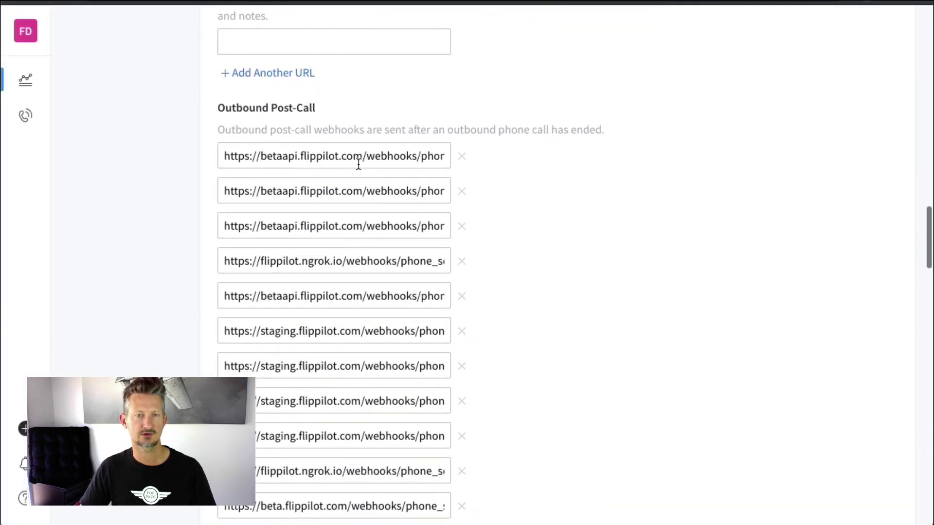
pyautogui.scroll(-7, 516, 282)
pyautogui.scroll(-3, 536, 307)
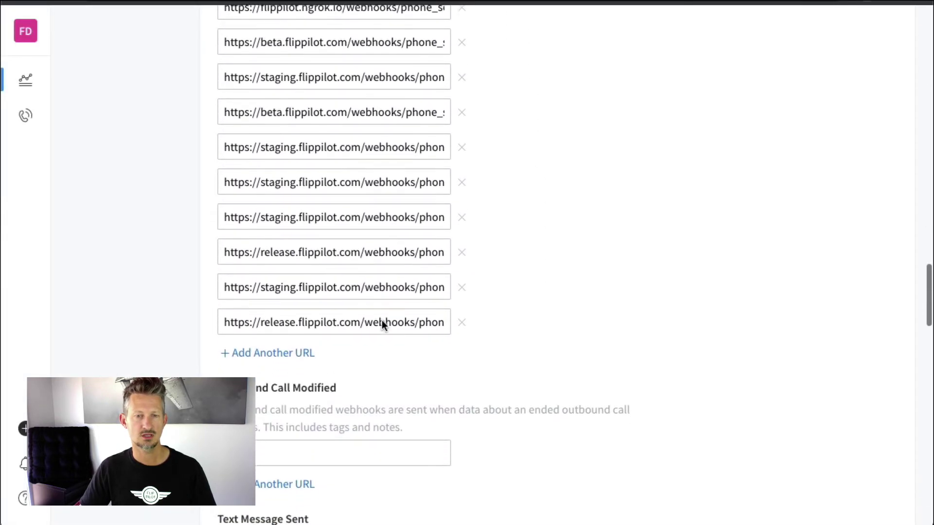
pyautogui.click(294, 343)
pyautogui.click(359, 353)
pyautogui.hotkey('ctrl', 'v')
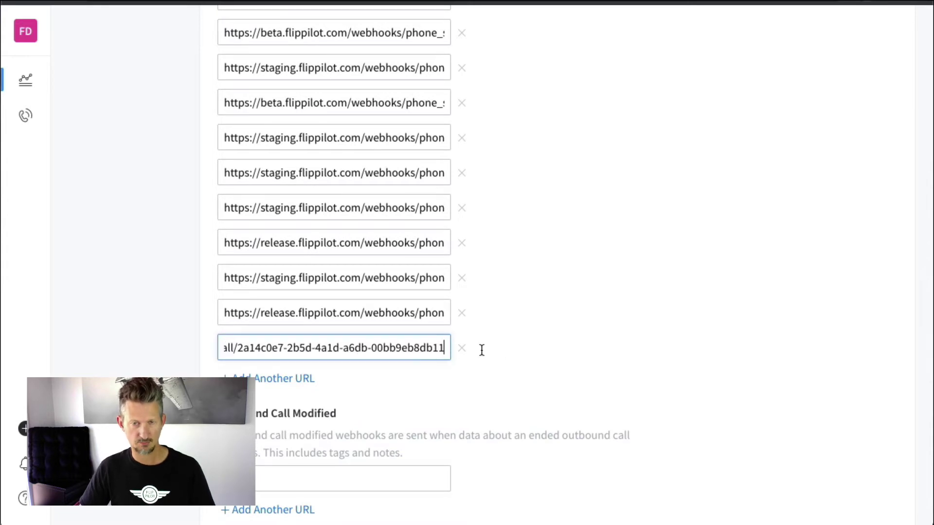
pyautogui.click(517, 353)
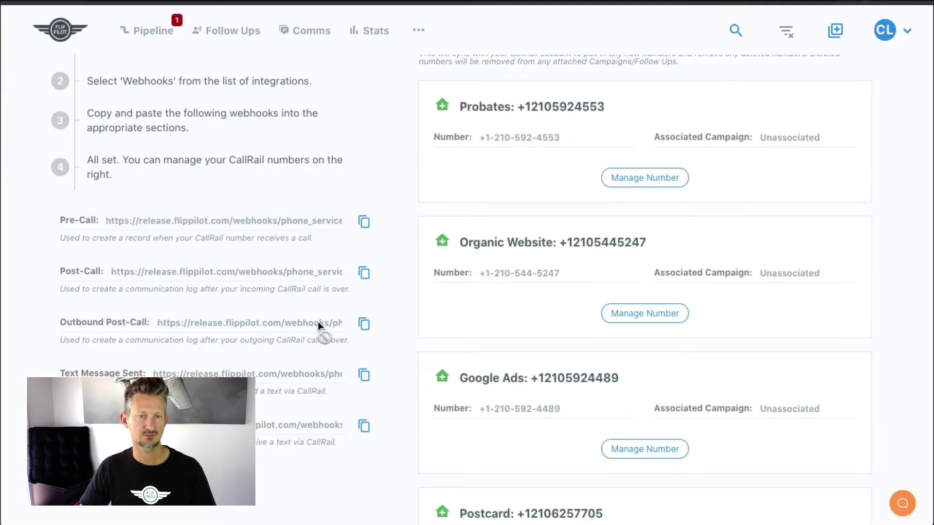
# Step: Copy the Text Message Sent webhook URL from FlipPilot and add it as another Text Message Sent URL in CallRail
pyautogui.scroll(-2, 341, 319)
pyautogui.click(364, 292)
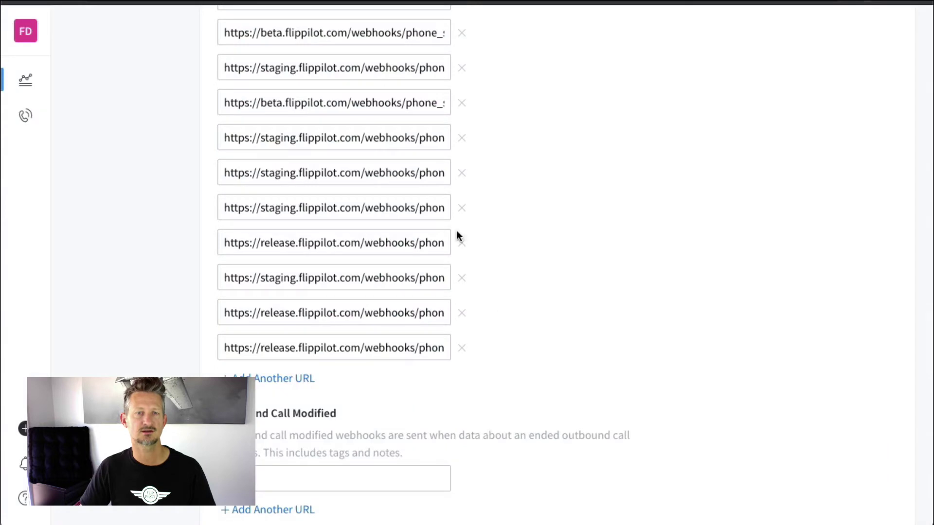
pyautogui.scroll(-9, 498, 299)
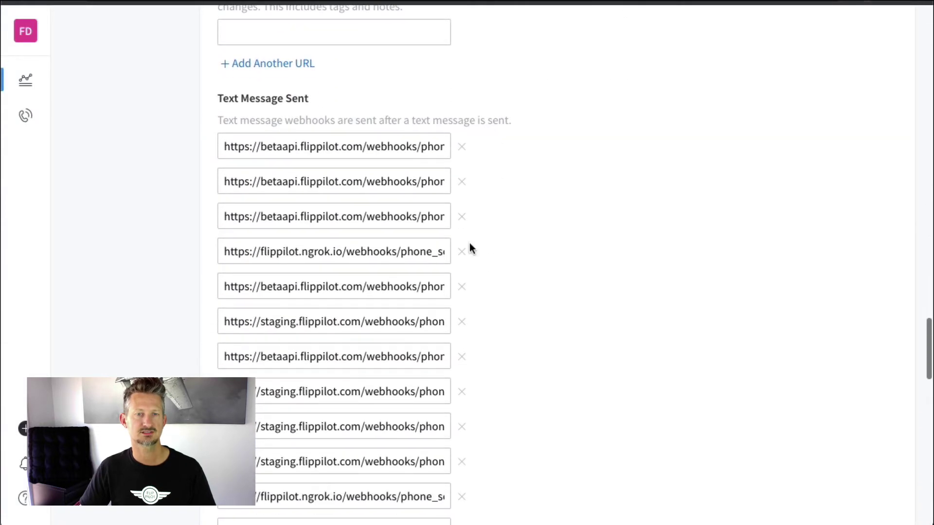
pyautogui.scroll(-8, 463, 259)
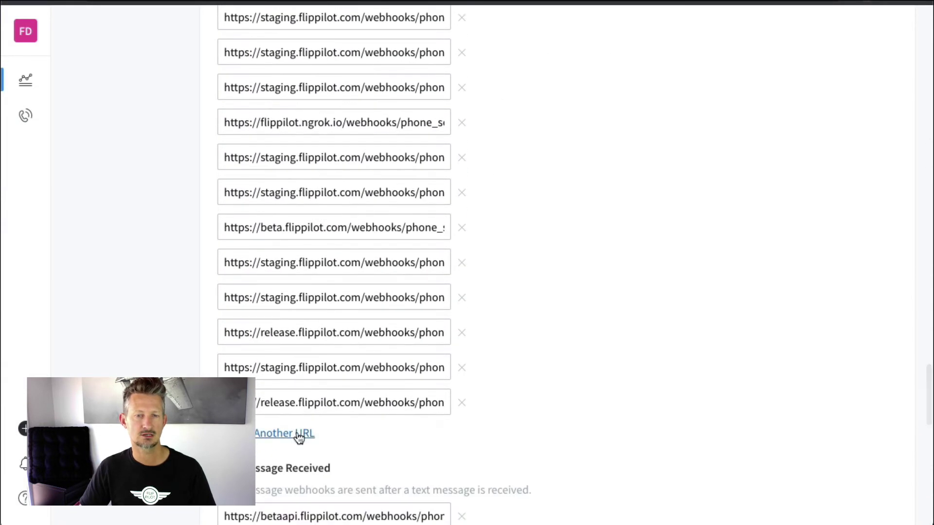
pyautogui.click(299, 438)
pyautogui.hotkey('ctrl', 'v')
pyautogui.click(474, 288)
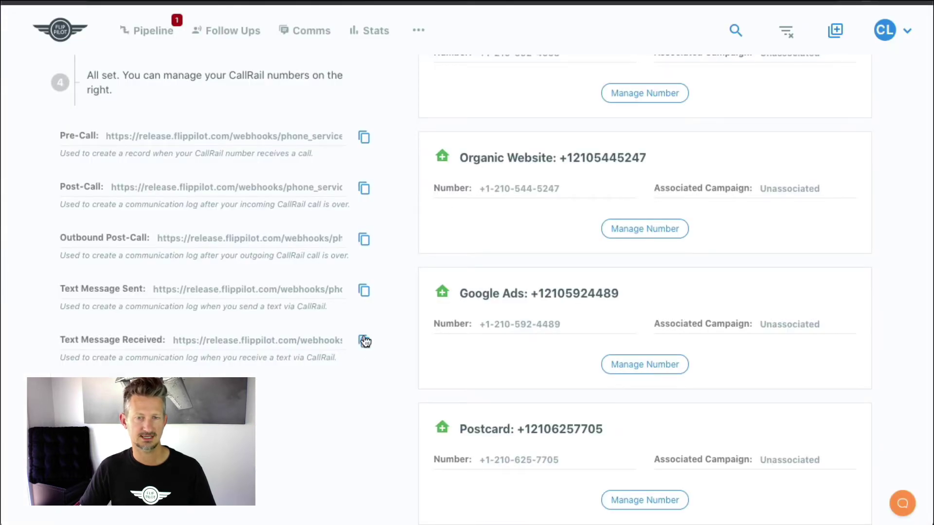
# Step: Add FlipPilot's Text Message Received webhook URL to the matching CallRail section and save the updated Webhooks integration
pyautogui.click(364, 340)
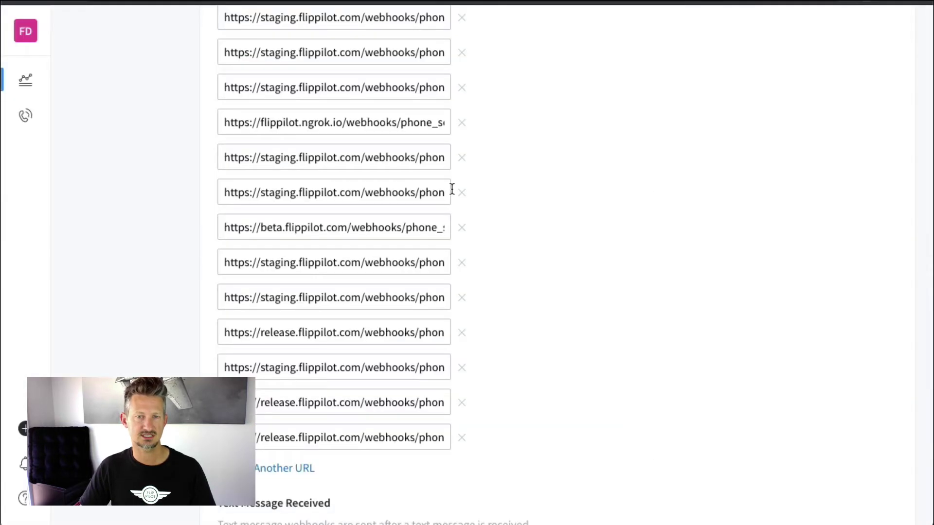
pyautogui.scroll(-9, 542, 316)
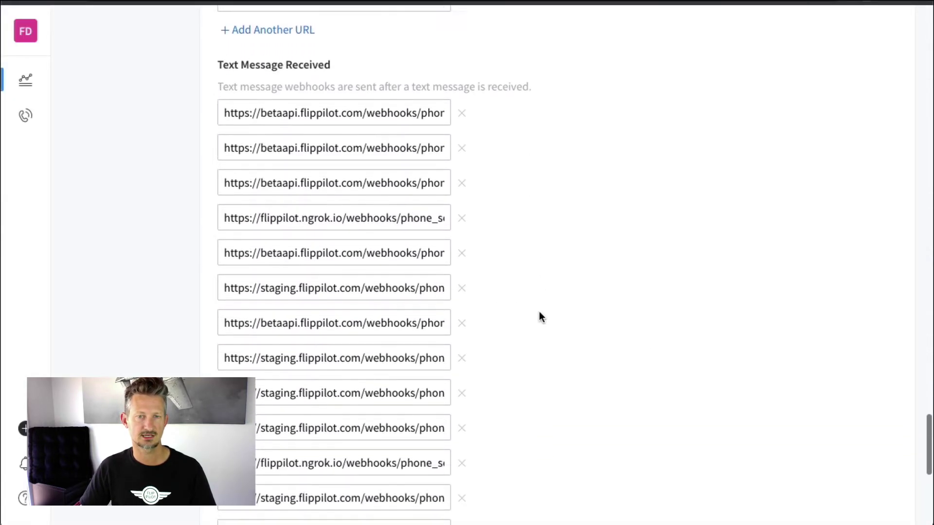
pyautogui.scroll(-8, 542, 319)
pyautogui.click(286, 372)
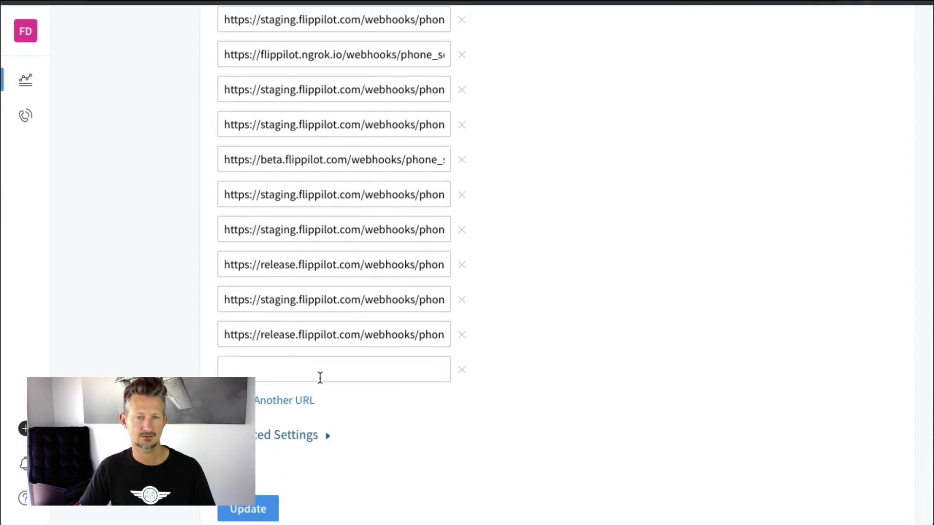
pyautogui.click(329, 377)
pyautogui.hotkey('ctrl', 'v')
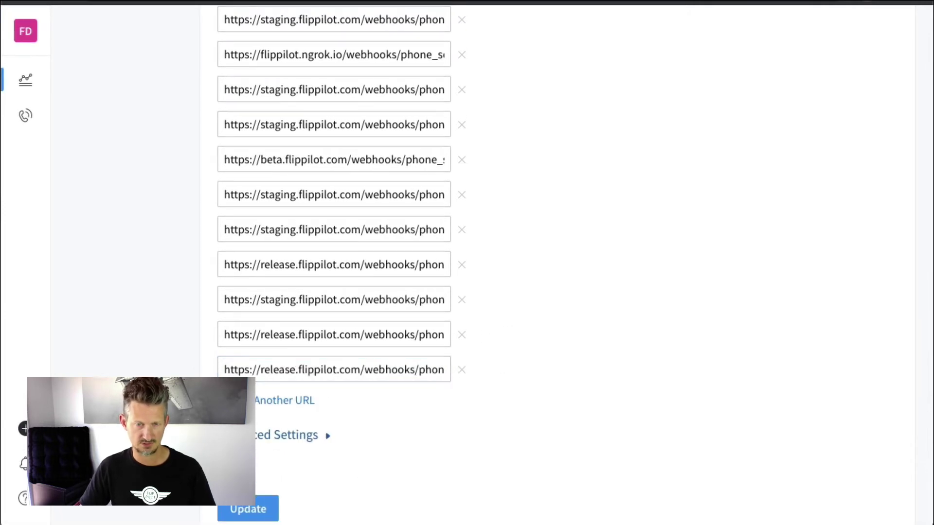
pyautogui.click(252, 508)
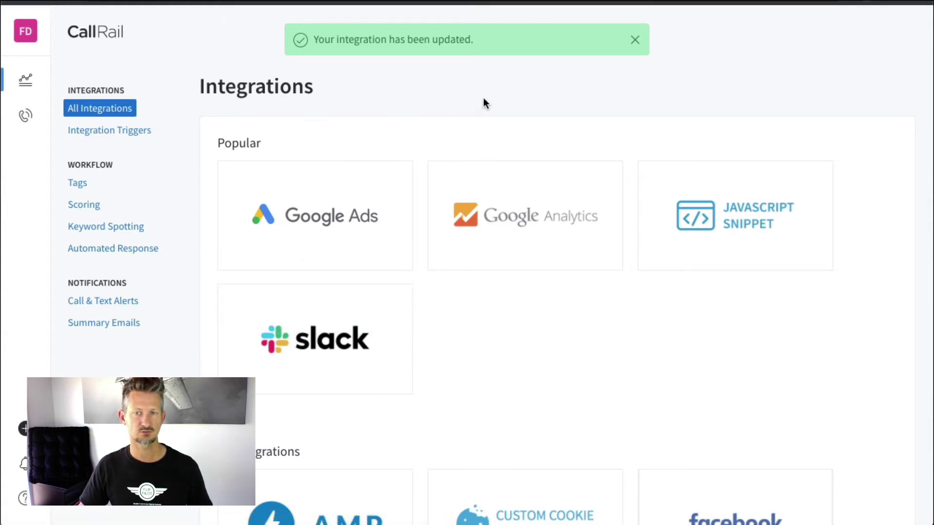
pyautogui.click(635, 40)
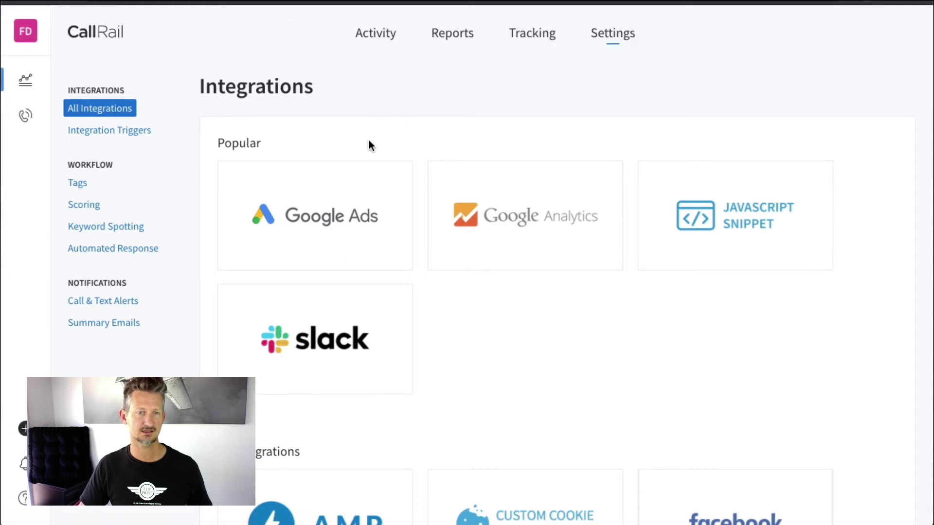
# Step: Open the Google Ads tracking number's Number Options for editing and review its call forwarding, recording and greeting settings
pyautogui.click(534, 37)
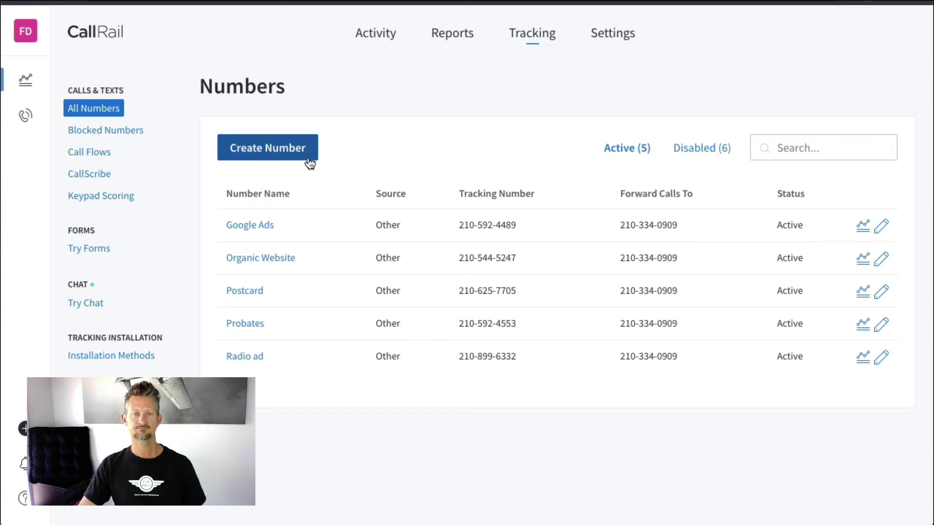
pyautogui.click(880, 225)
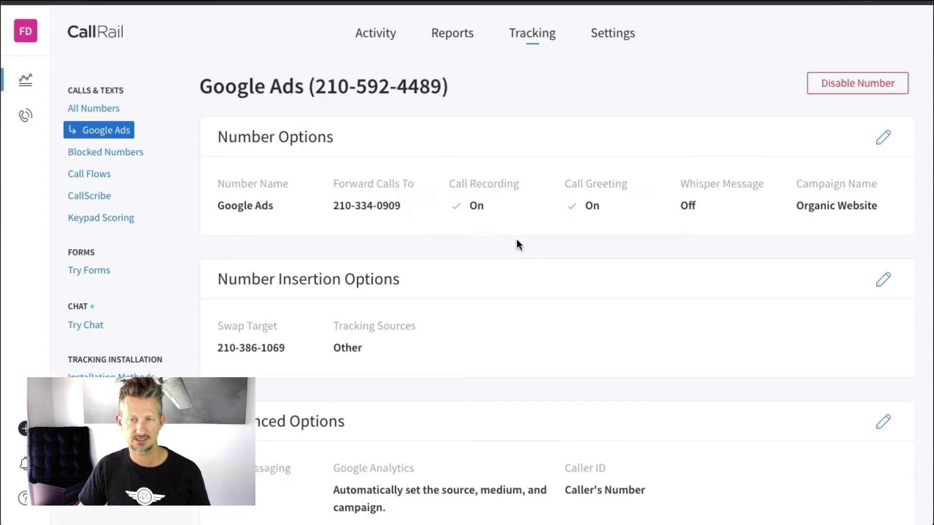
pyautogui.click(862, 142)
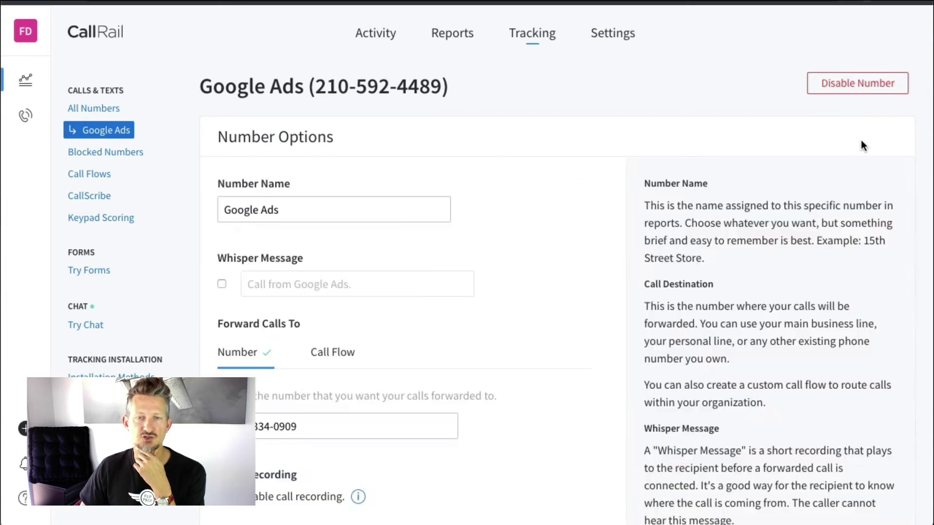
pyautogui.scroll(-3, 312, 288)
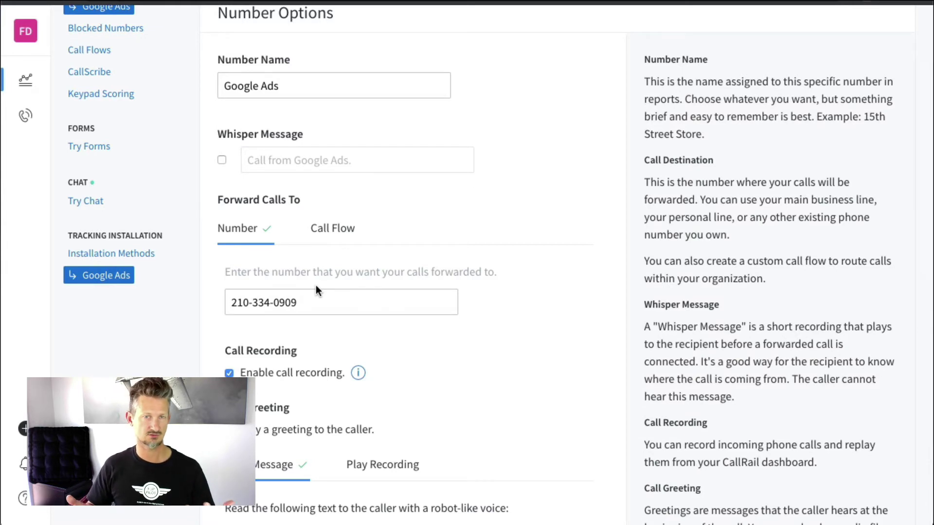
pyautogui.scroll(-2, 317, 290)
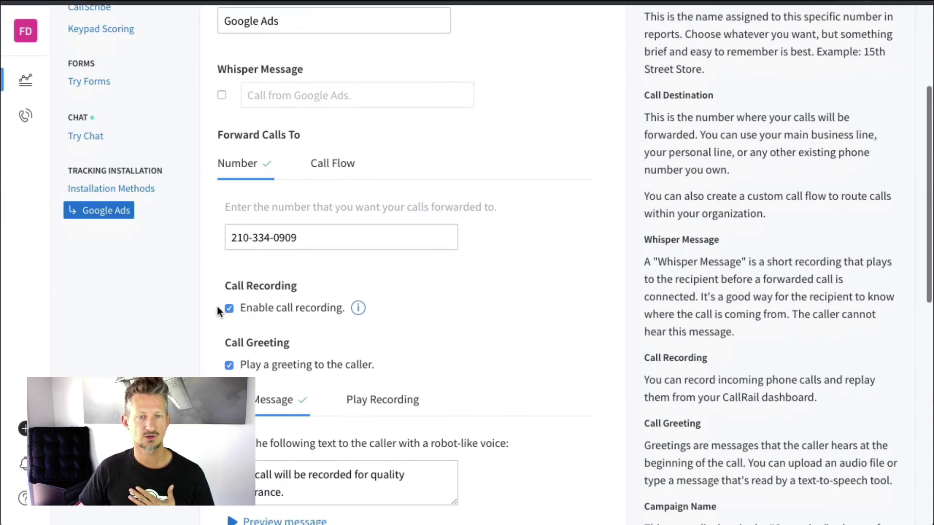
pyautogui.scroll(-6, 296, 345)
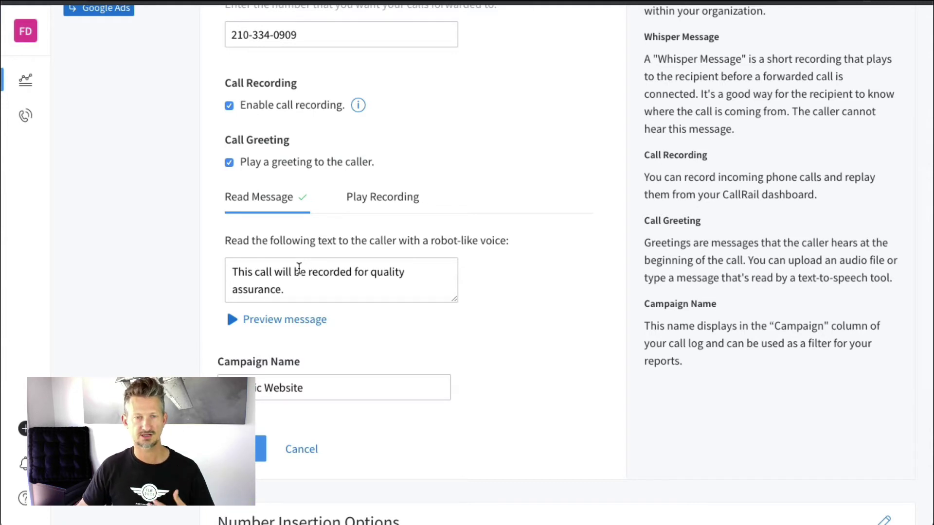
pyautogui.scroll(-2, 307, 298)
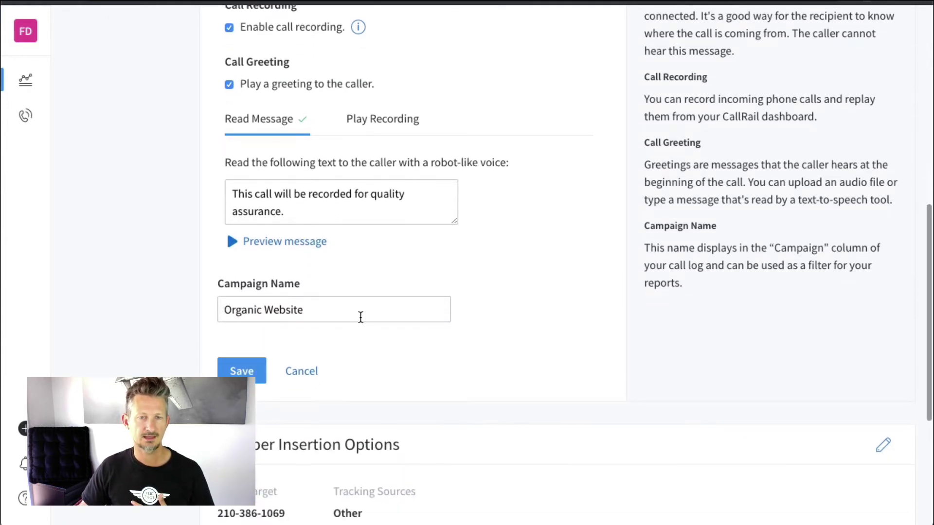
# Step: Set the Google Ads tracking number's campaign name to Google Ads and save the number options
pyautogui.moveTo(360, 317); pyautogui.dragTo(175, 305)
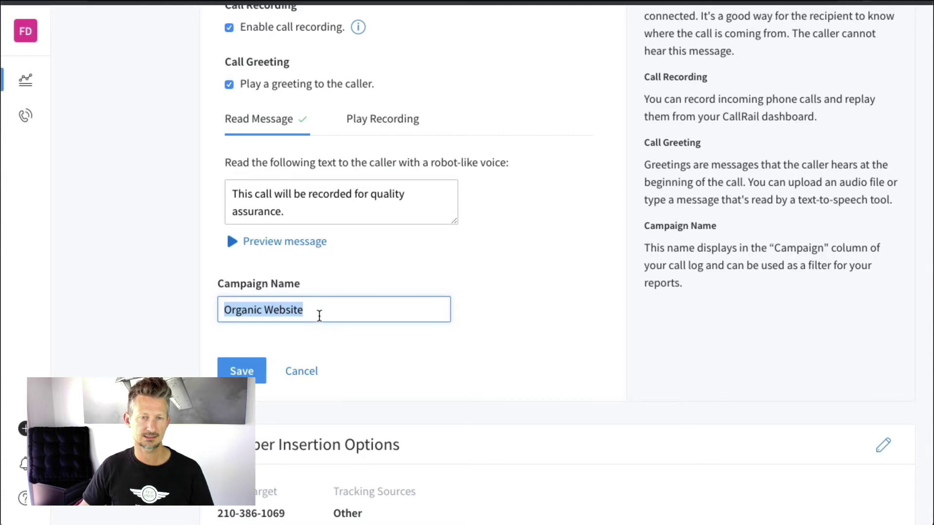
pyautogui.scroll(8, 351, 322)
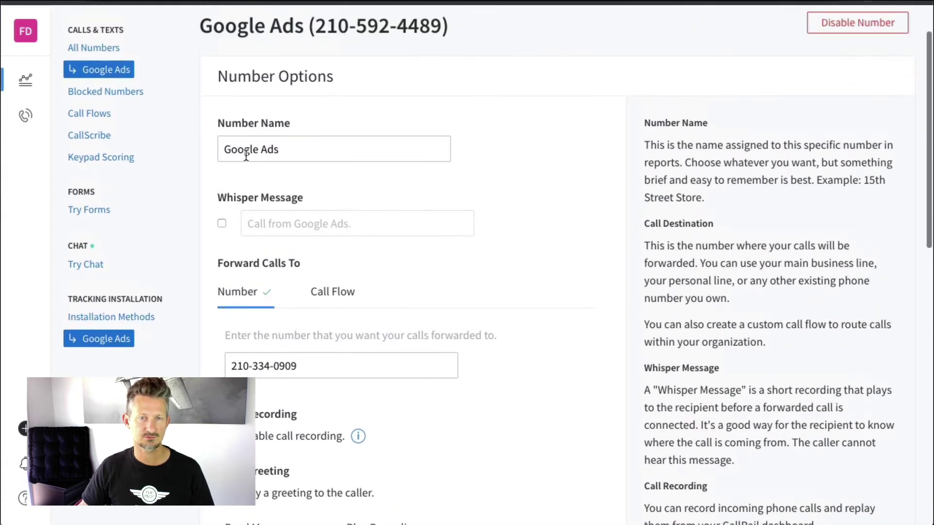
pyautogui.scroll(-12, 398, 269)
pyautogui.click(328, 155)
pyautogui.moveTo(328, 156); pyautogui.dragTo(132, 128)
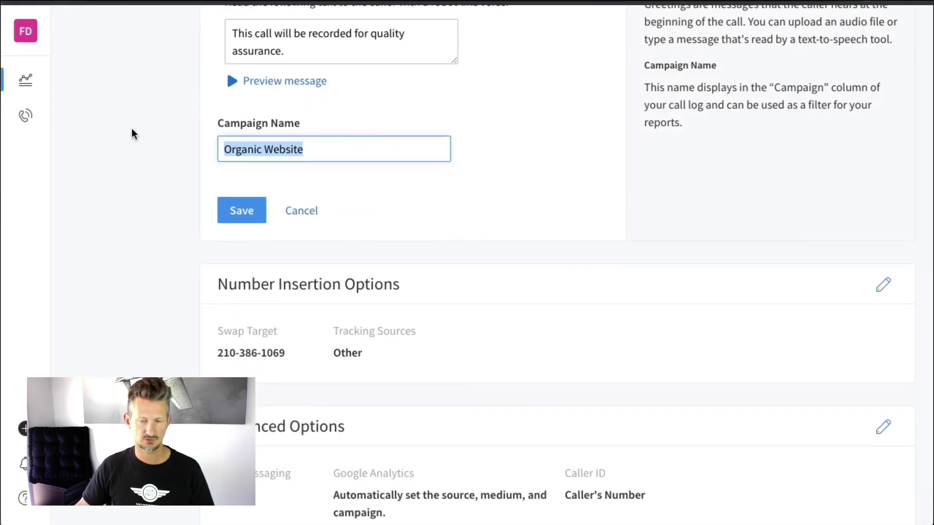
pyautogui.write('Google Ads')
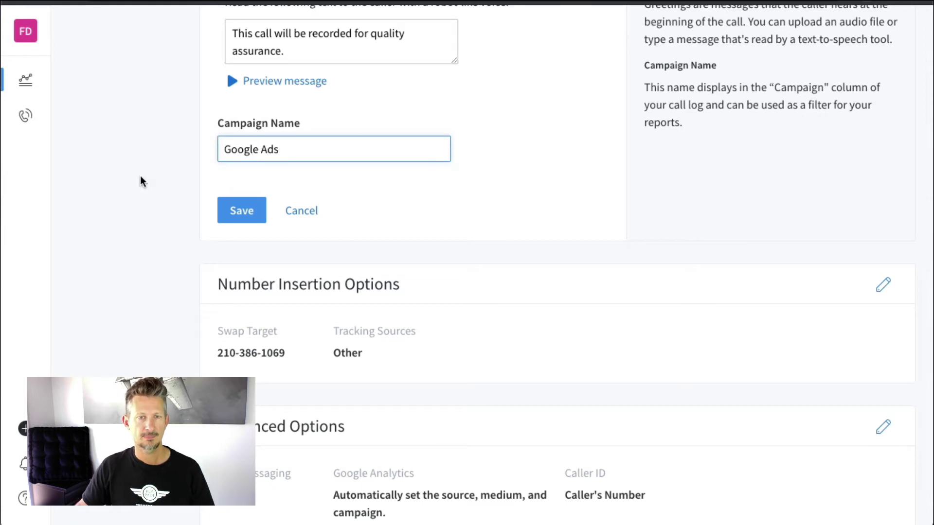
pyautogui.click(242, 210)
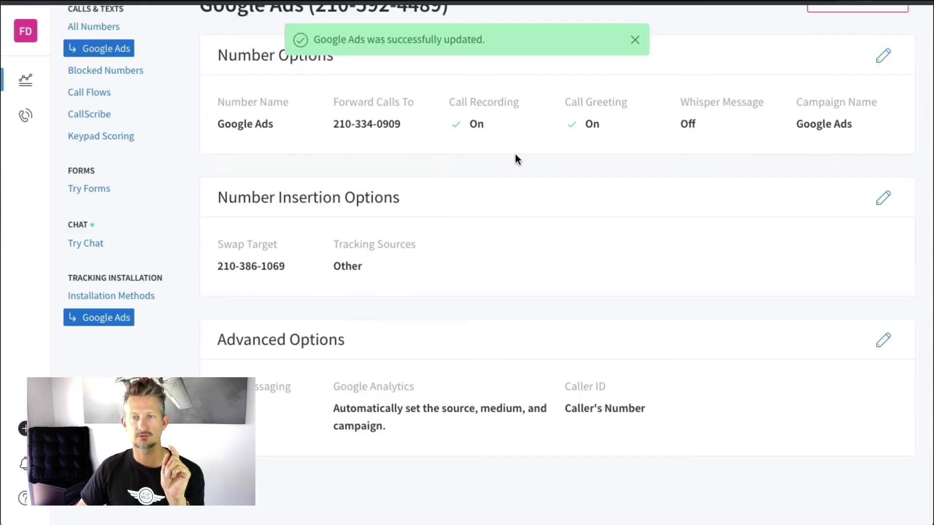
# Step: Open the Google Ads number's Advanced Options and check the text messaging setting for receiving SMS on the tracking number
pyautogui.click(883, 340)
pyautogui.scroll(3, 444, 246)
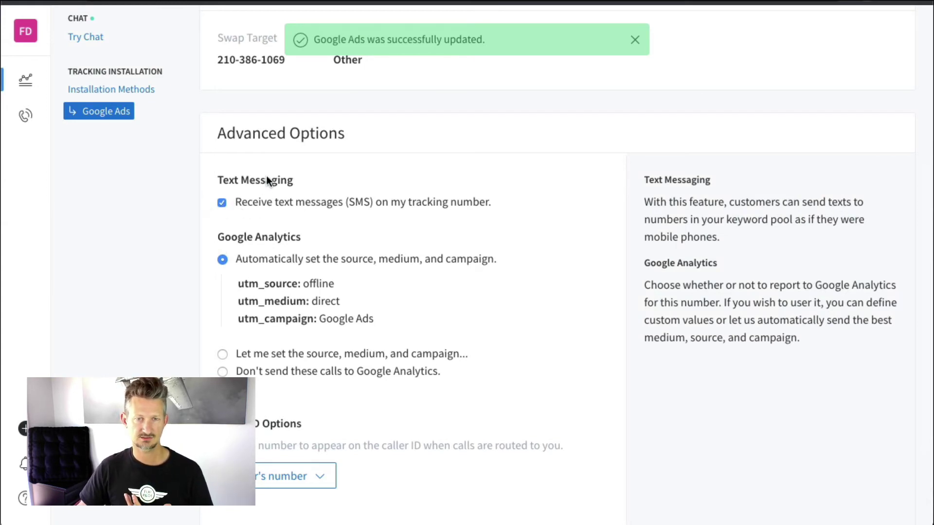
pyautogui.scroll(6, 545, 297)
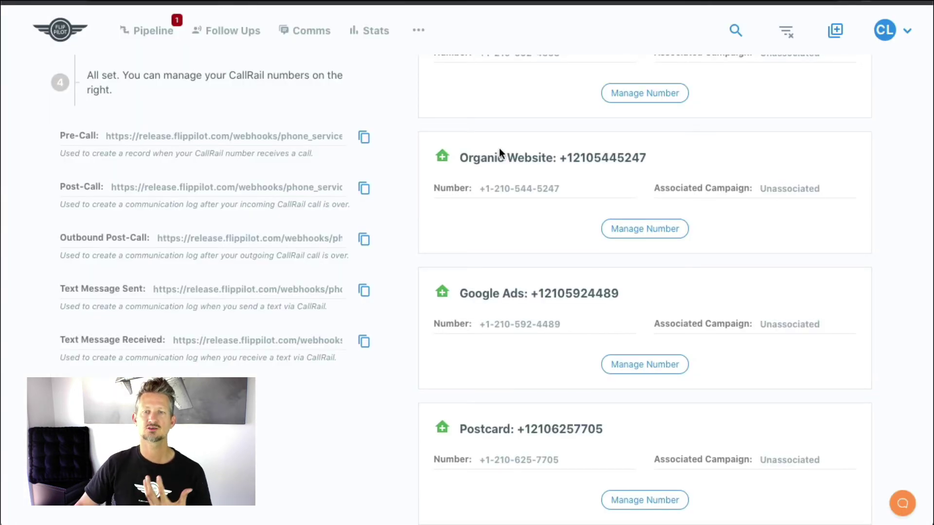
# Step: Open the CallRail integration from FlipPilot's list of integrations and resync the CallRail numbers
pyautogui.scroll(2, 505, 156)
pyautogui.scroll(5, 510, 162)
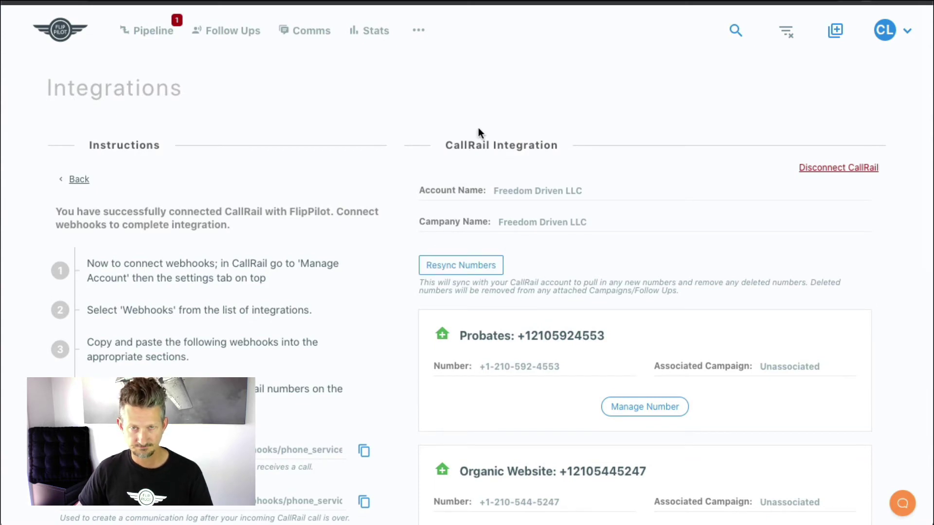
pyautogui.click(419, 33)
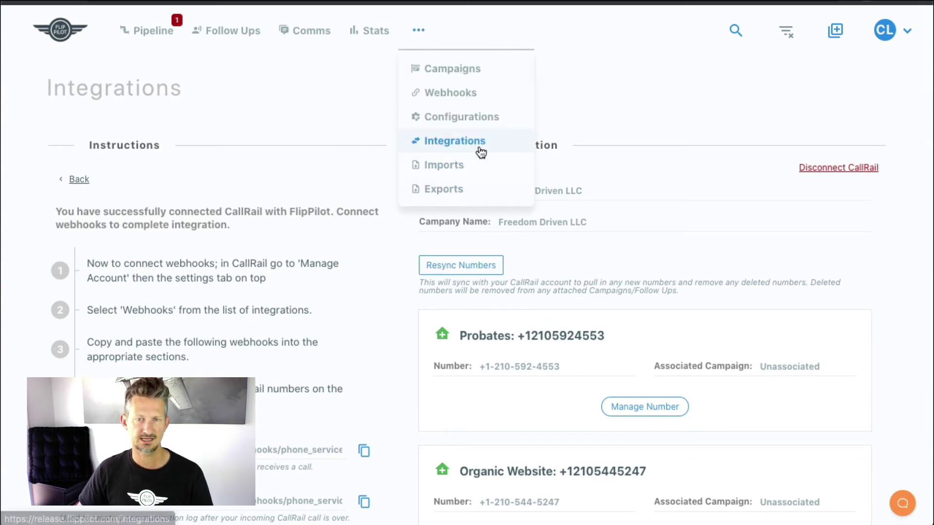
pyautogui.click(413, 35)
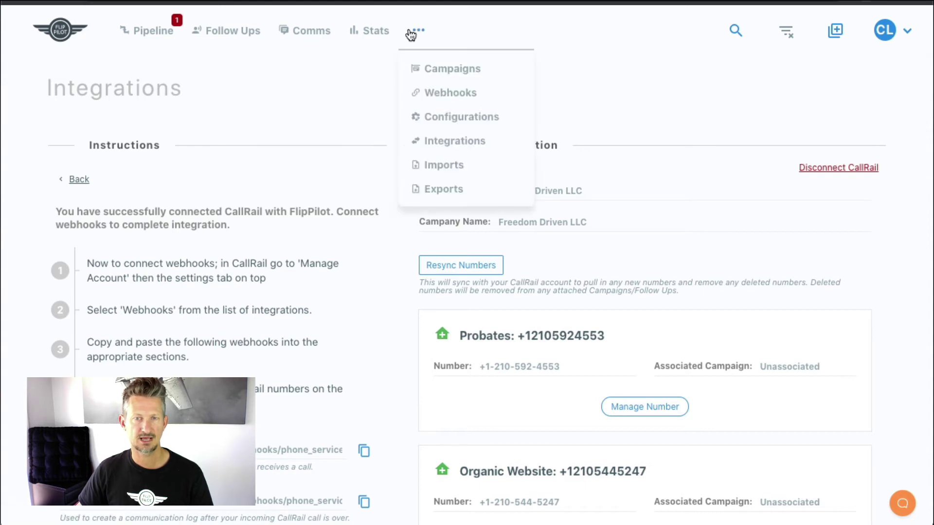
pyautogui.click(466, 142)
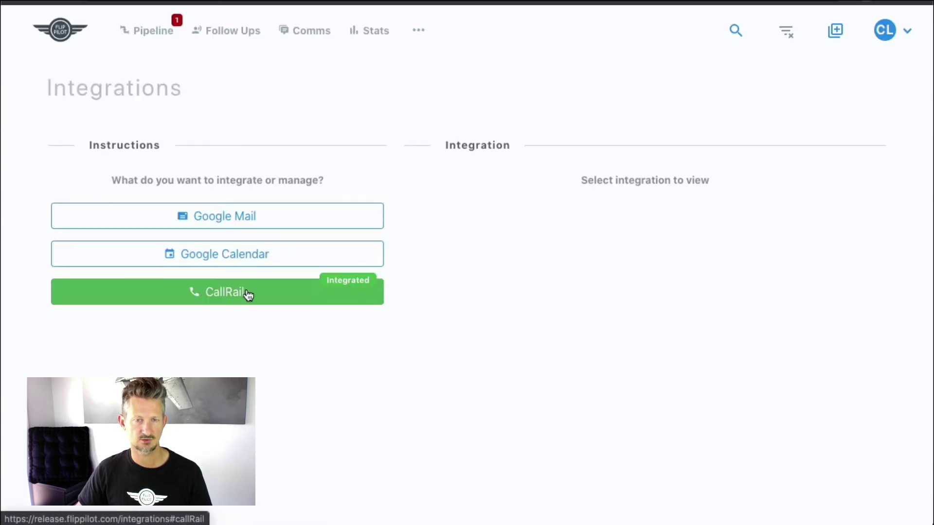
pyautogui.click(259, 294)
pyautogui.scroll(-2, 577, 287)
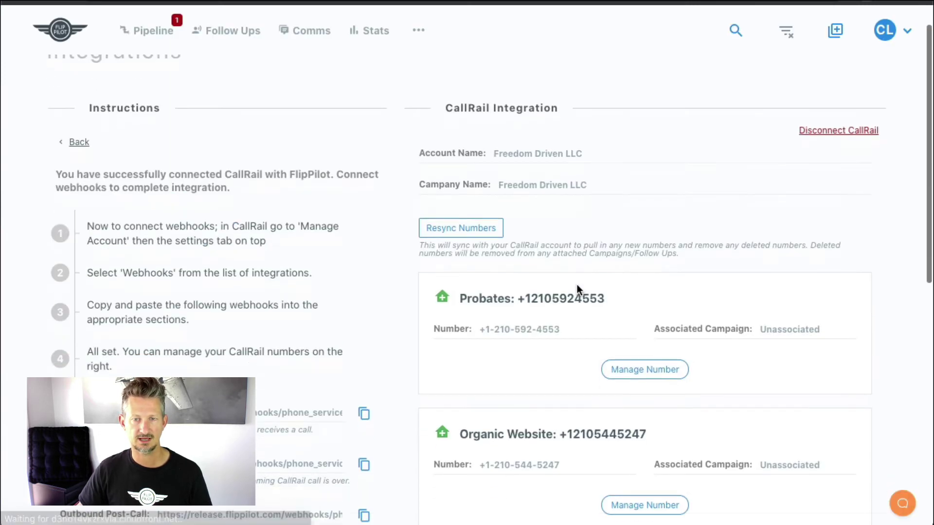
pyautogui.click(461, 210)
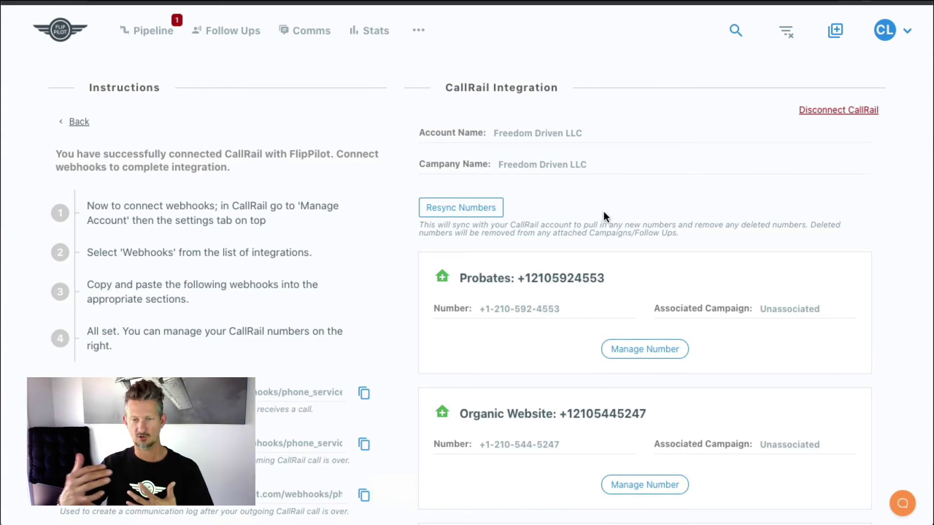
# Step: Associate the Organic Website number with the Website Organic campaign and save the number
pyautogui.scroll(-3, 606, 218)
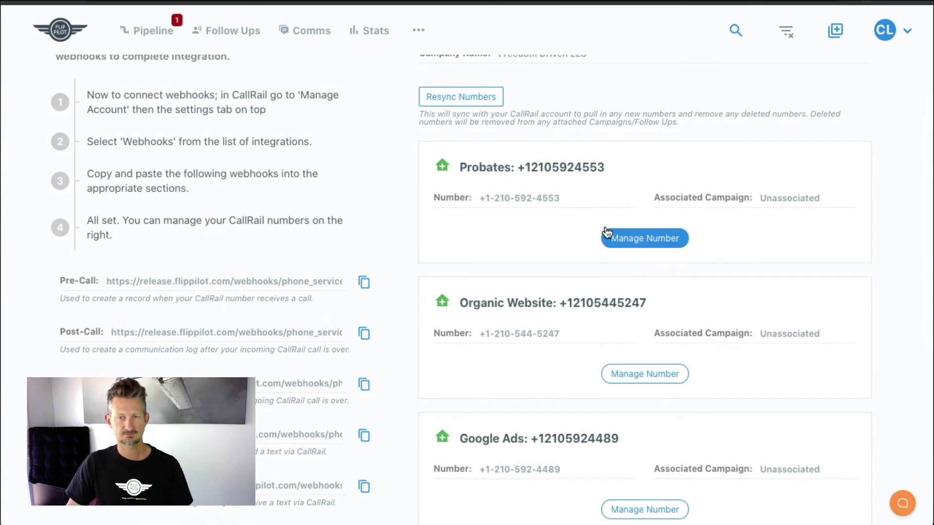
pyautogui.scroll(-2, 614, 224)
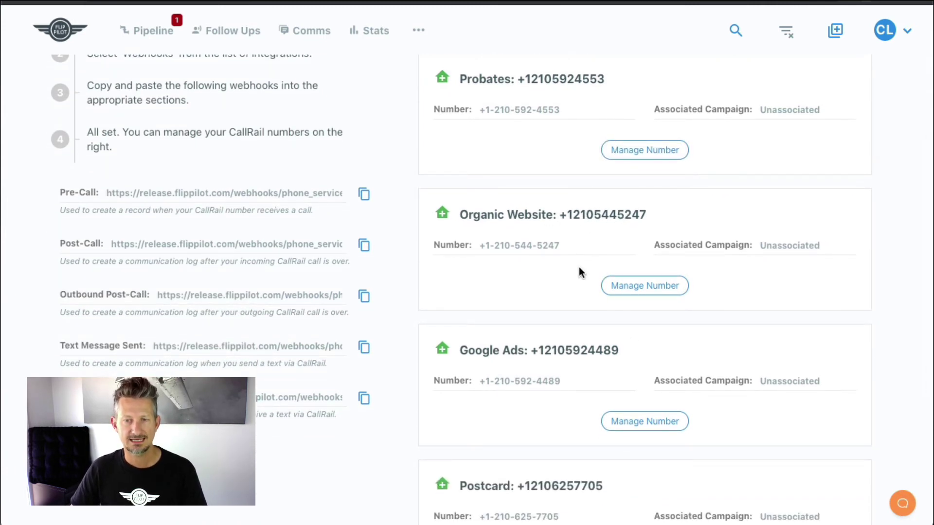
pyautogui.click(660, 292)
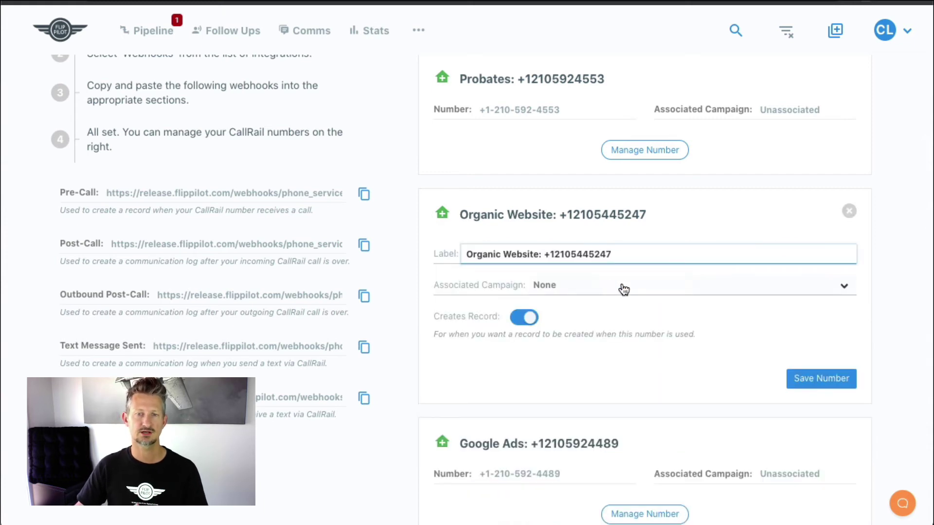
pyautogui.click(656, 290)
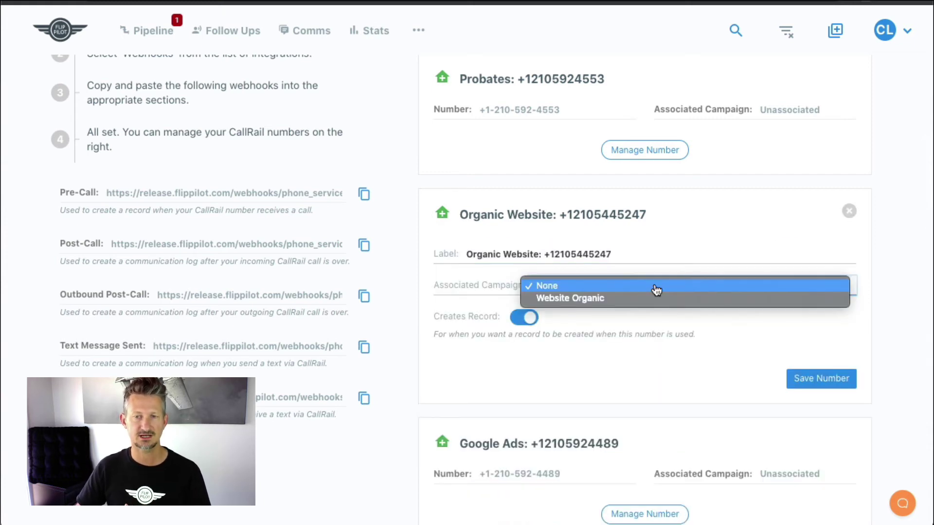
pyautogui.click(418, 30)
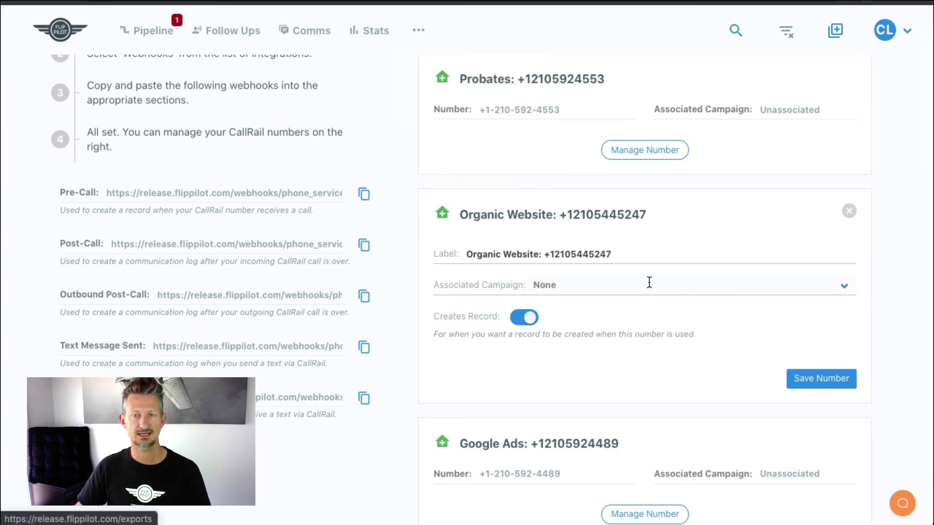
pyautogui.click(612, 292)
pyautogui.click(612, 299)
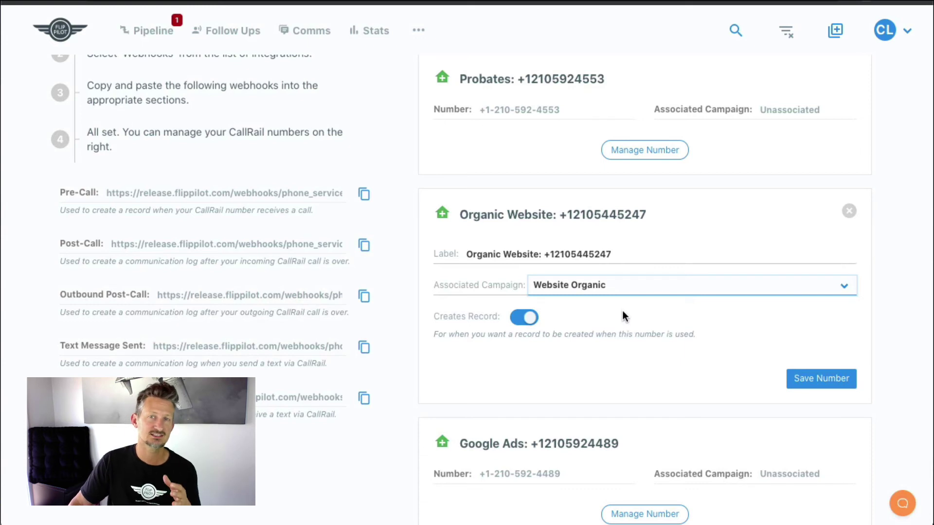
pyautogui.click(684, 370)
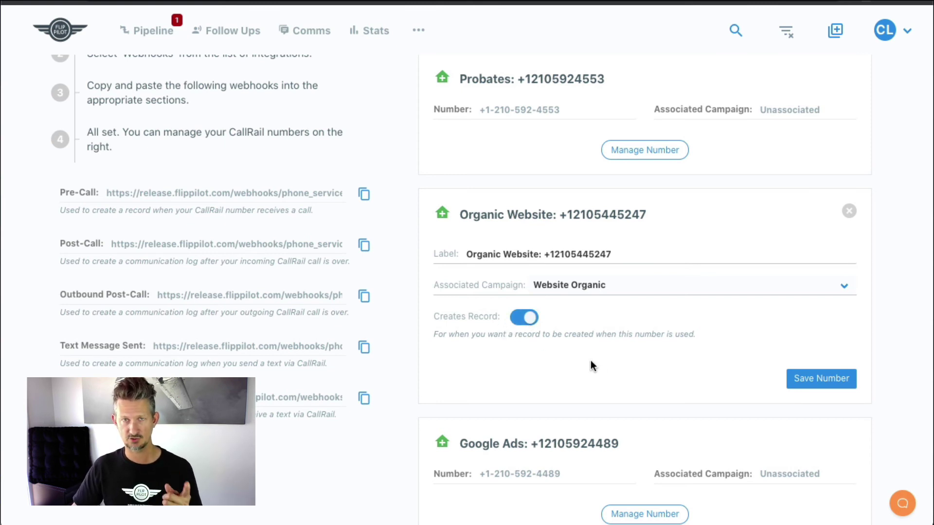
pyautogui.click(825, 382)
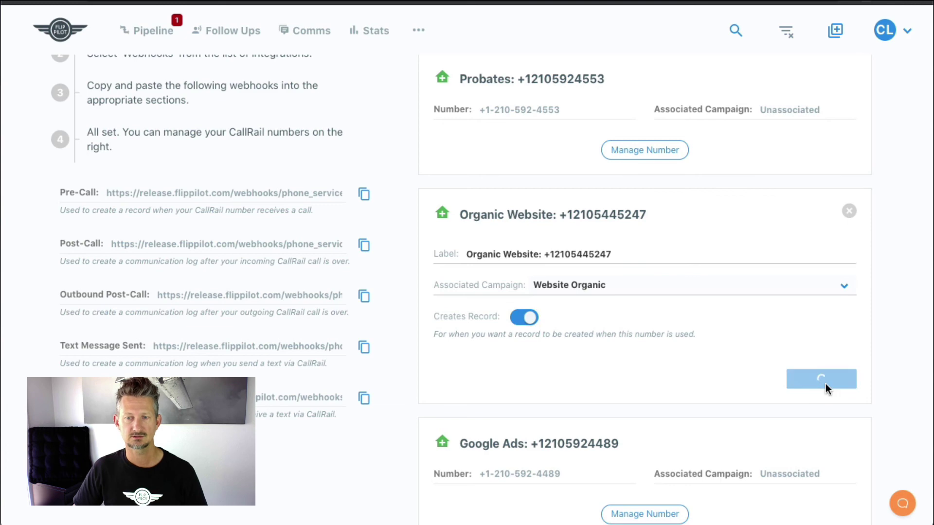
pyautogui.scroll(-2, 763, 370)
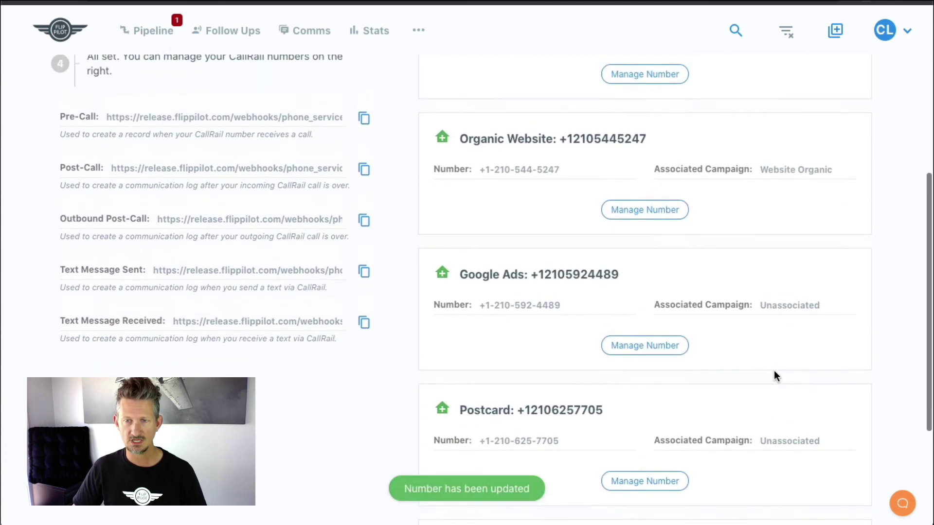
pyautogui.scroll(5, 774, 378)
pyautogui.scroll(3, 770, 369)
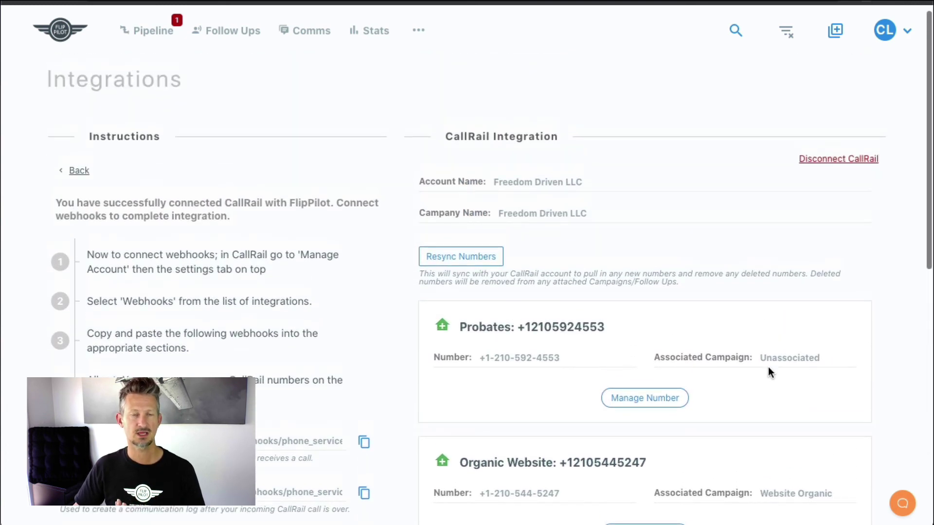